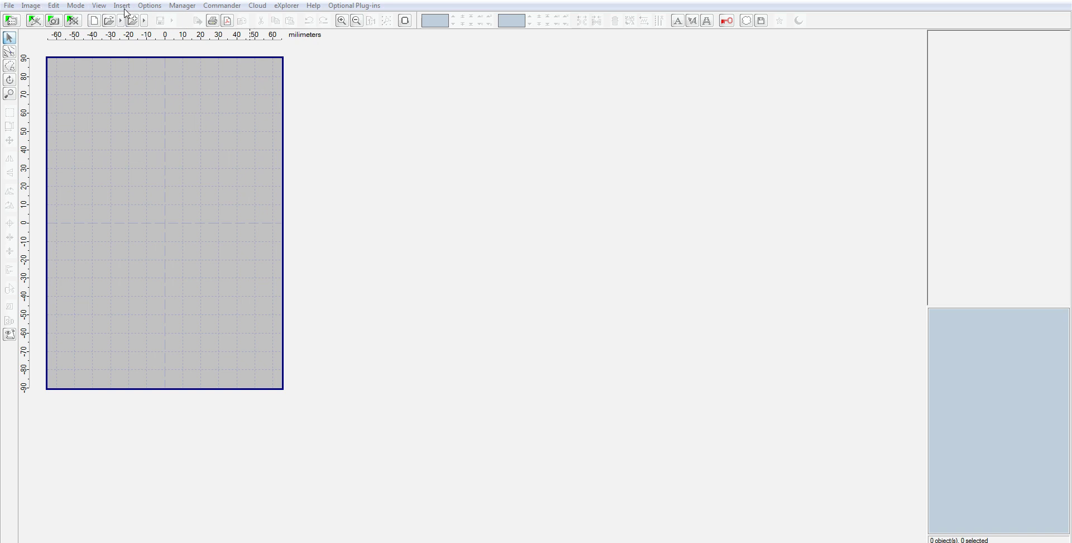
Start inserting ready-made alphabet text and open the folder browser for adding an alphabet to the list
click(122, 7)
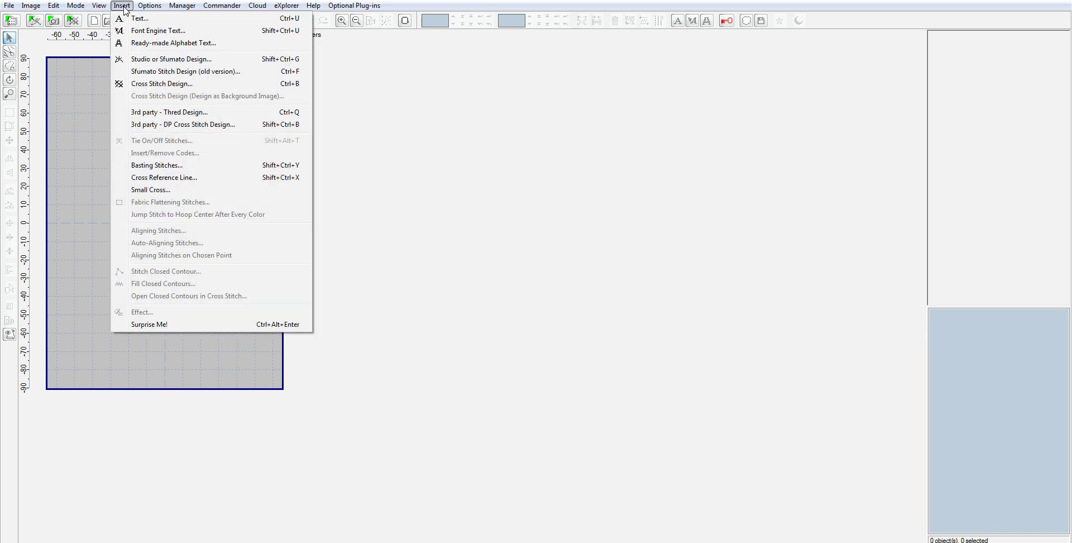
click(170, 44)
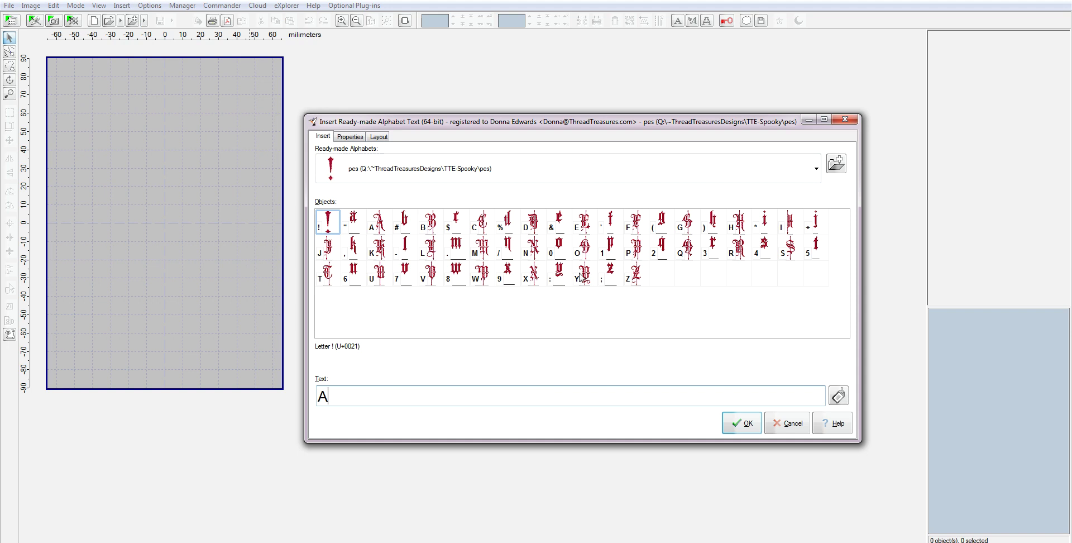
click(842, 167)
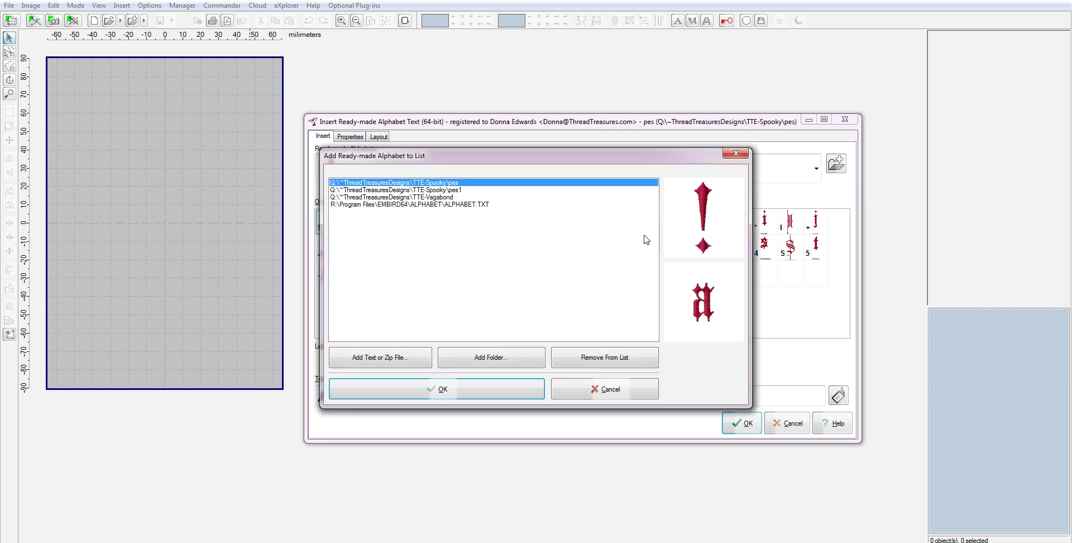
click(501, 362)
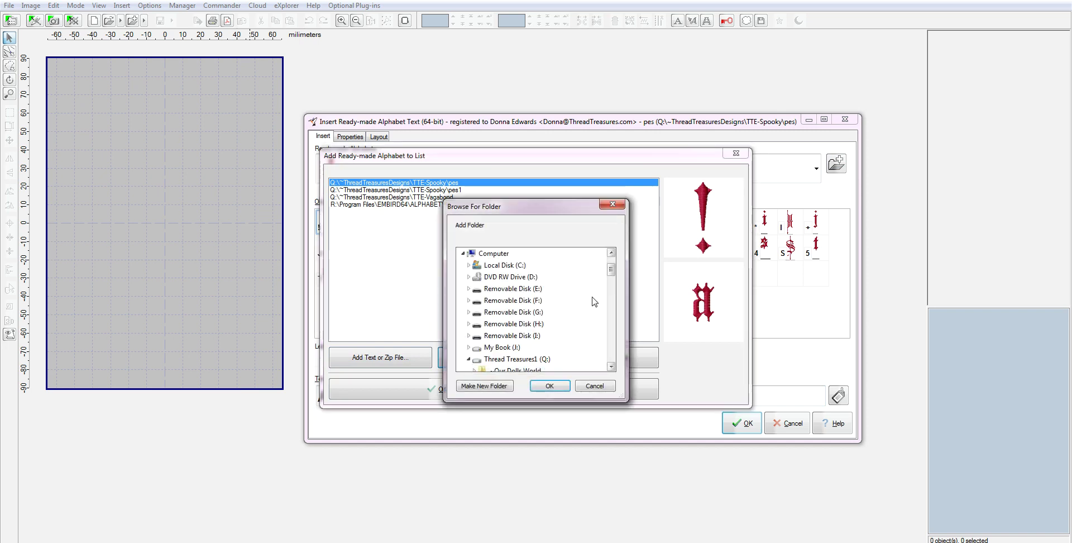
Browse to the TTE390 - Cute Monsters folder inside ~ThreadTreasuresDesigns on drive Q and expand its subfolders
click(470, 359)
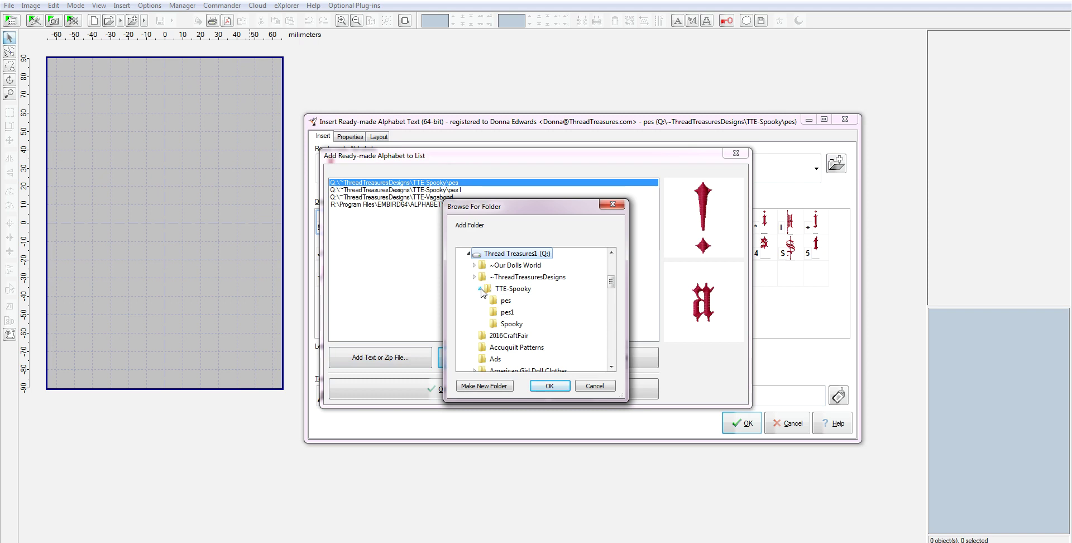
click(480, 289)
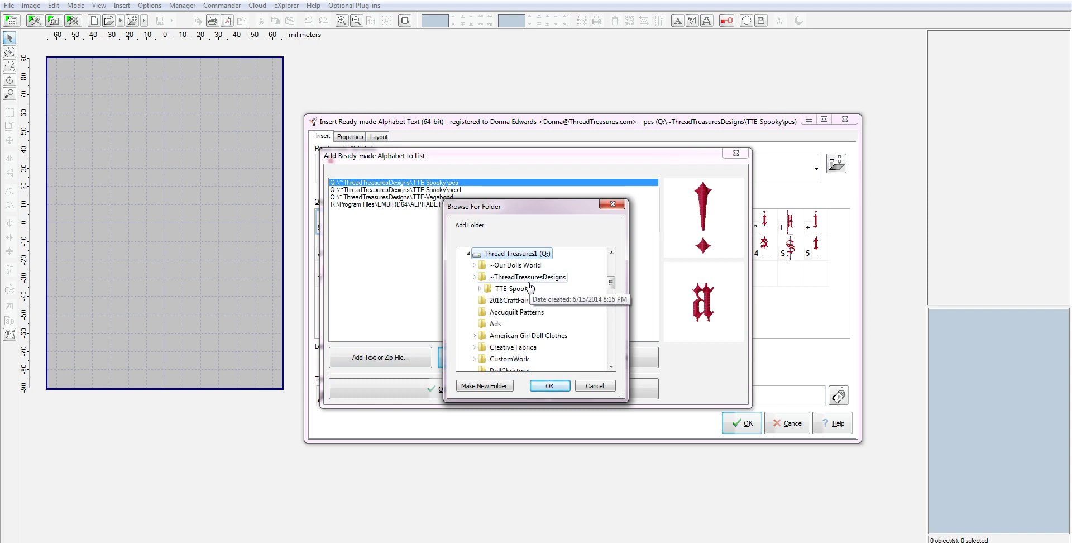
click(474, 277)
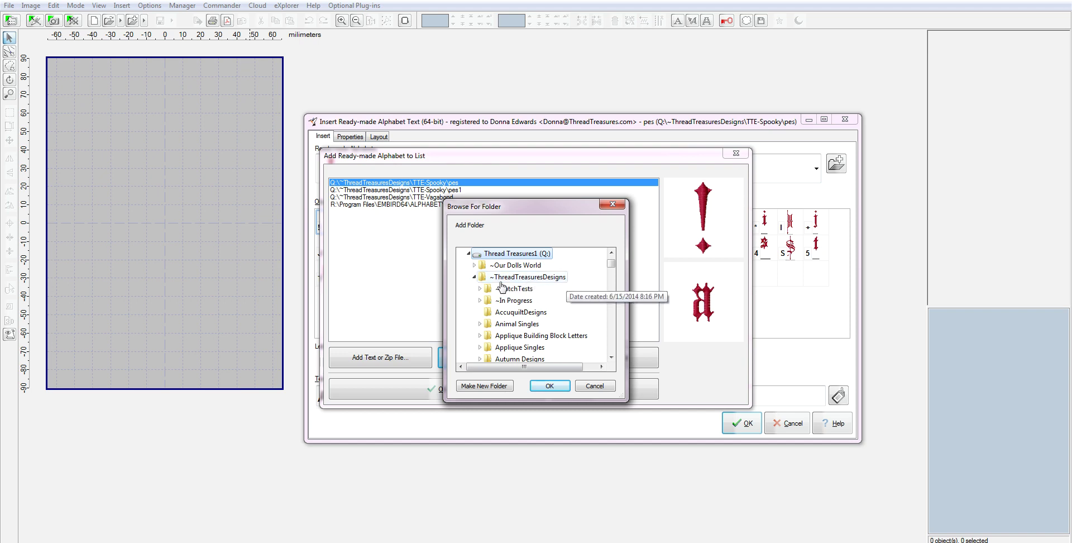
drag(611, 263, 612, 333)
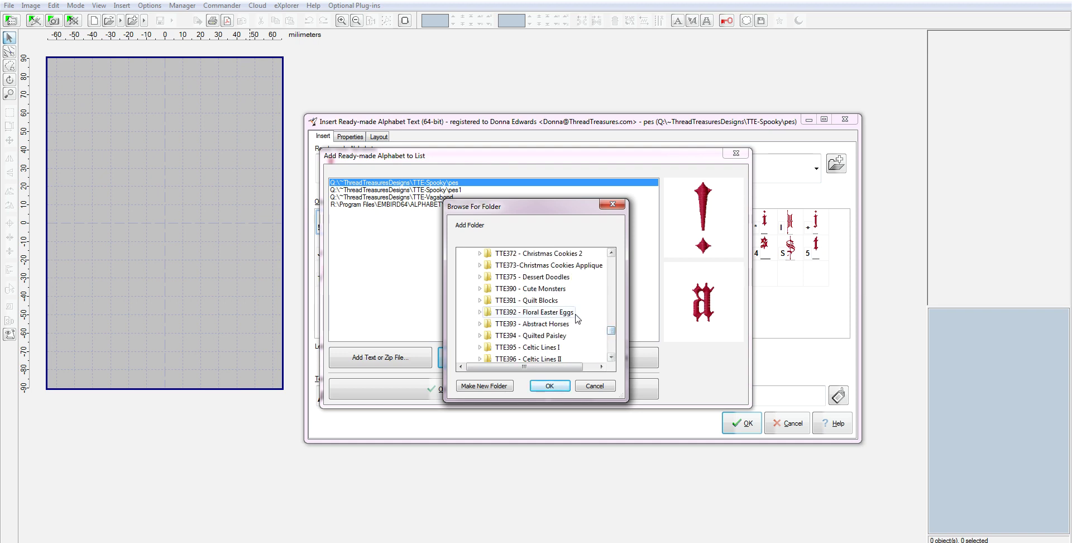
click(536, 288)
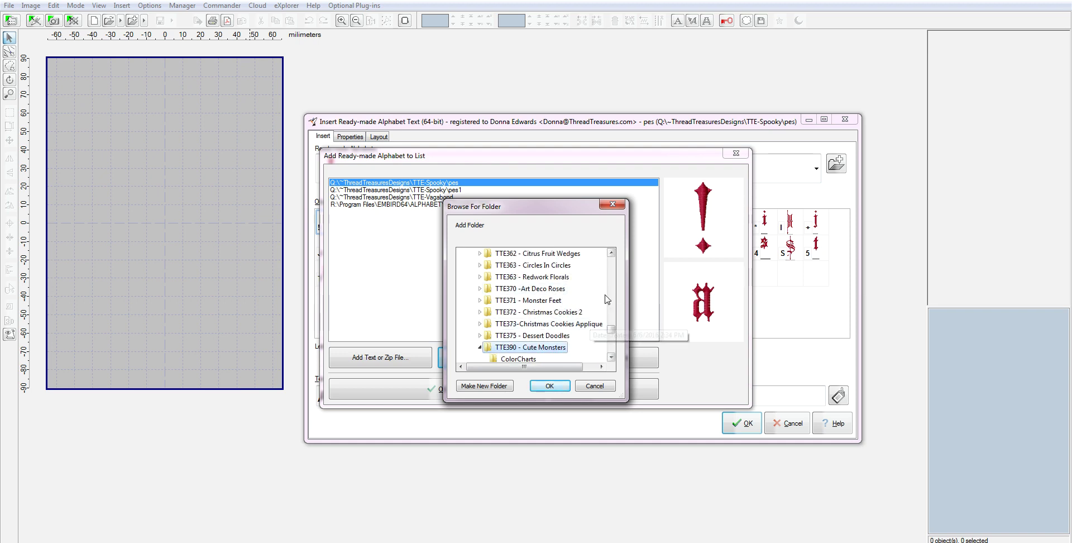
click(612, 357)
click(611, 357)
click(611, 358)
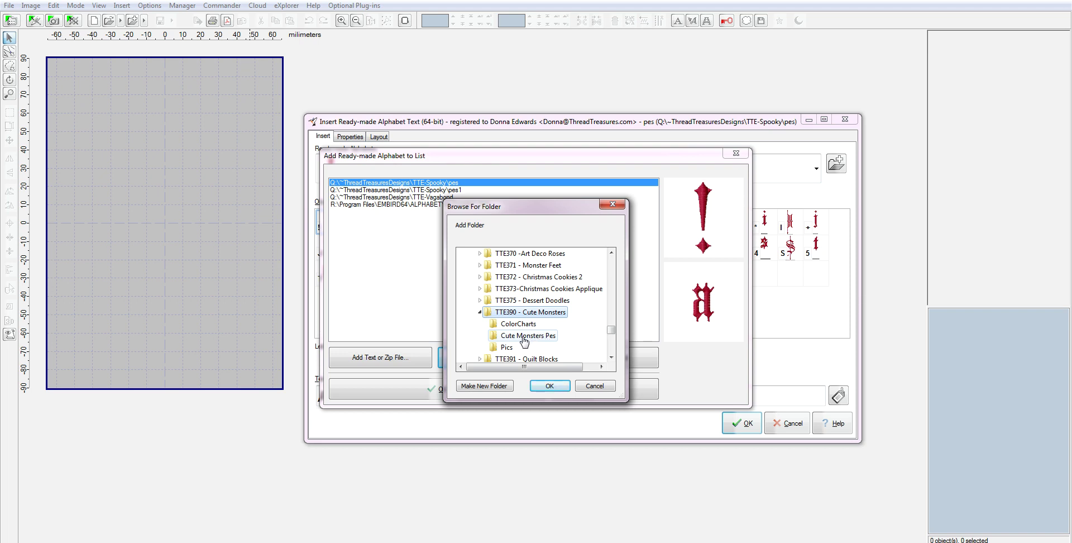
Add the Cute Monsters Pes folder as a ready-made alphabet and insert its letter A monster into the hoop
click(526, 338)
click(550, 386)
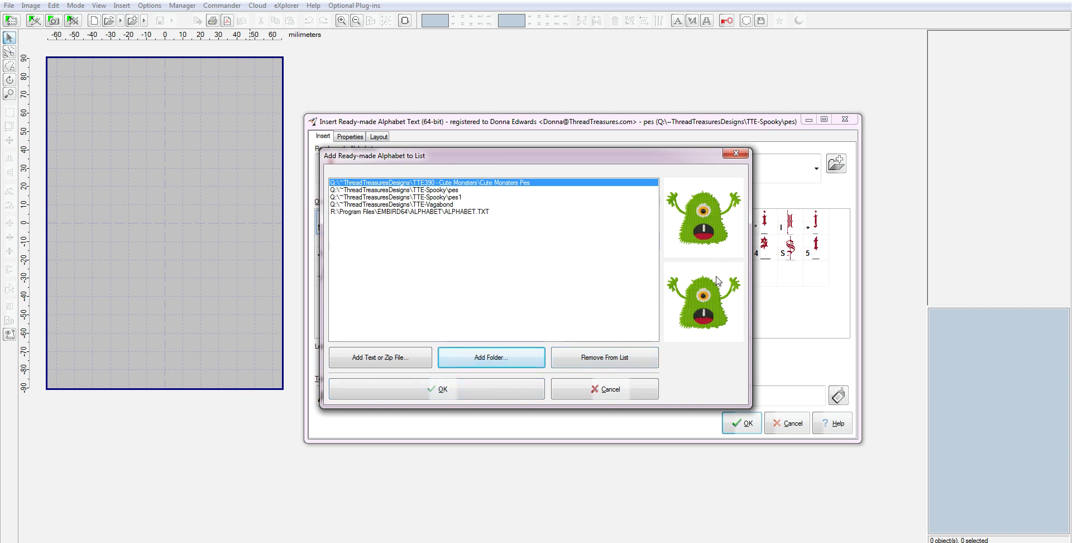
click(503, 394)
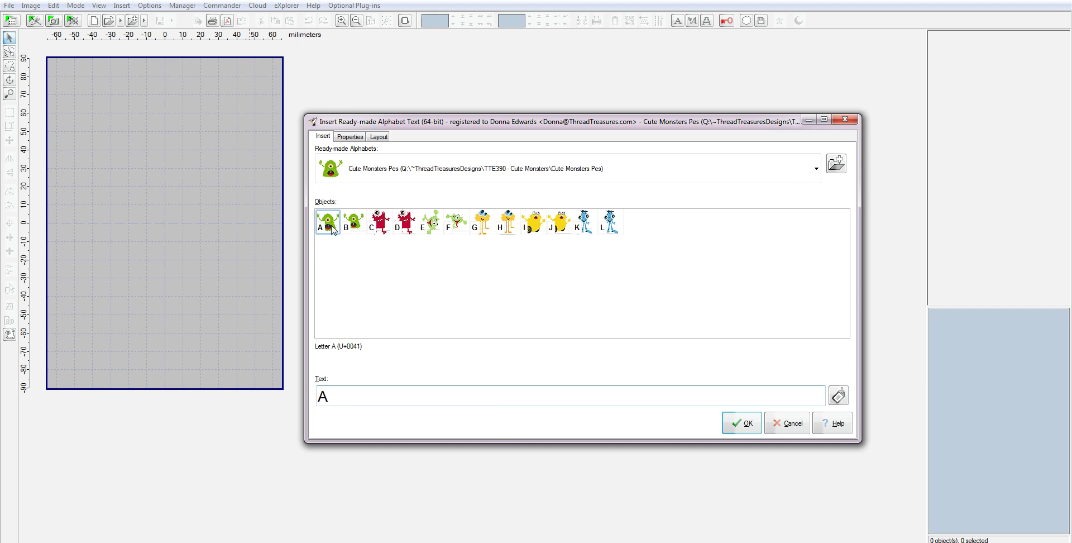
click(746, 425)
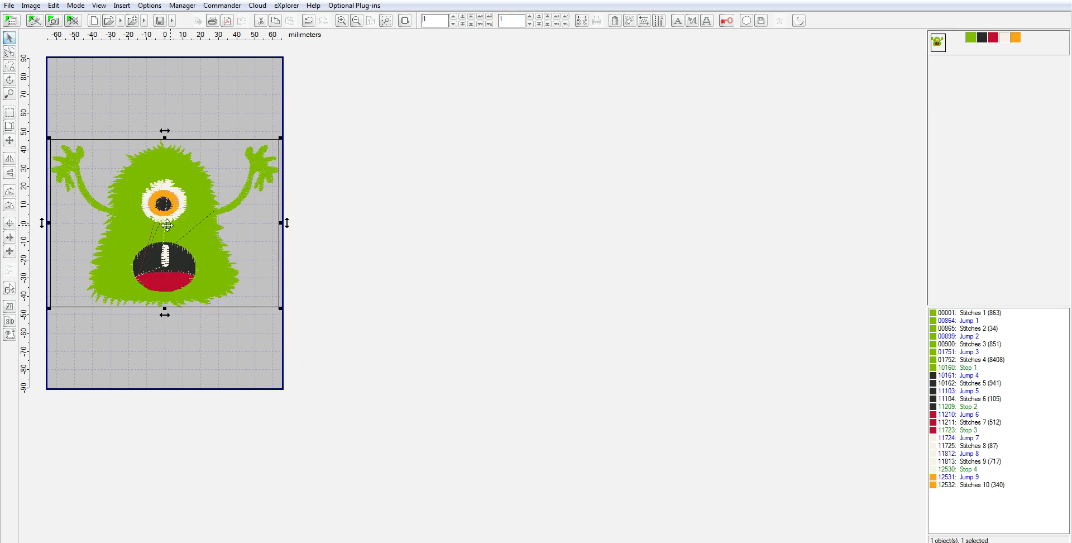
Insert the letter B monster from the Cute Monsters Pes ready-made alphabet
click(121, 5)
click(161, 44)
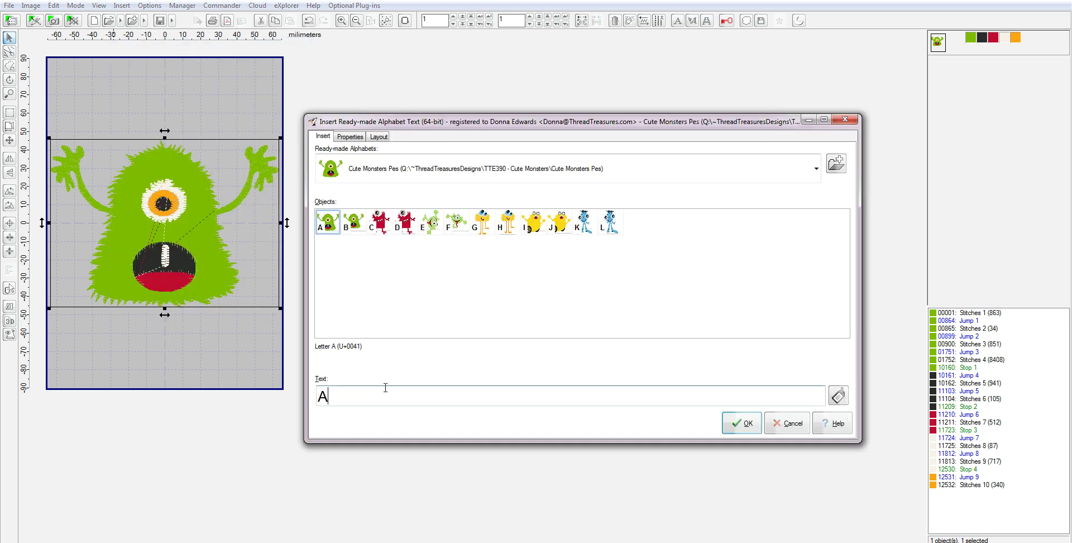
key(BackSpace)
text(B)
key(Return)
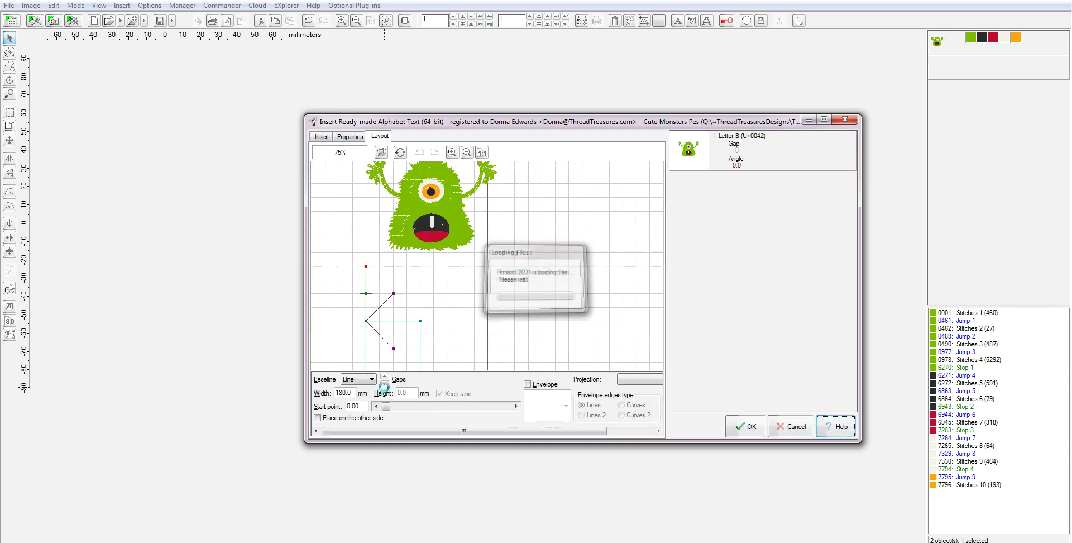
Move the smaller green monster to the right of the large one and delete it
drag(195, 209, 379, 258)
right_click(374, 250)
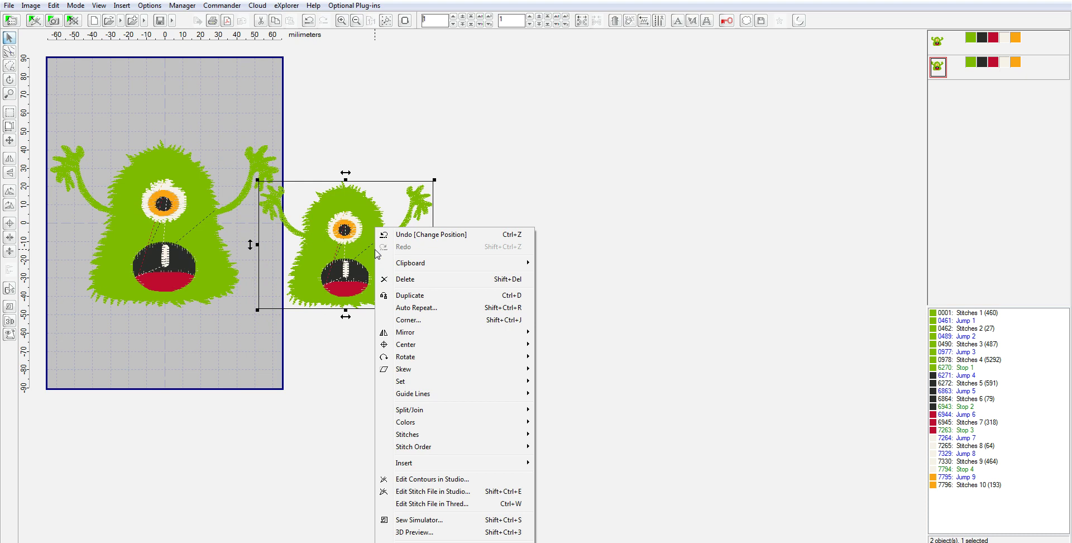
click(396, 275)
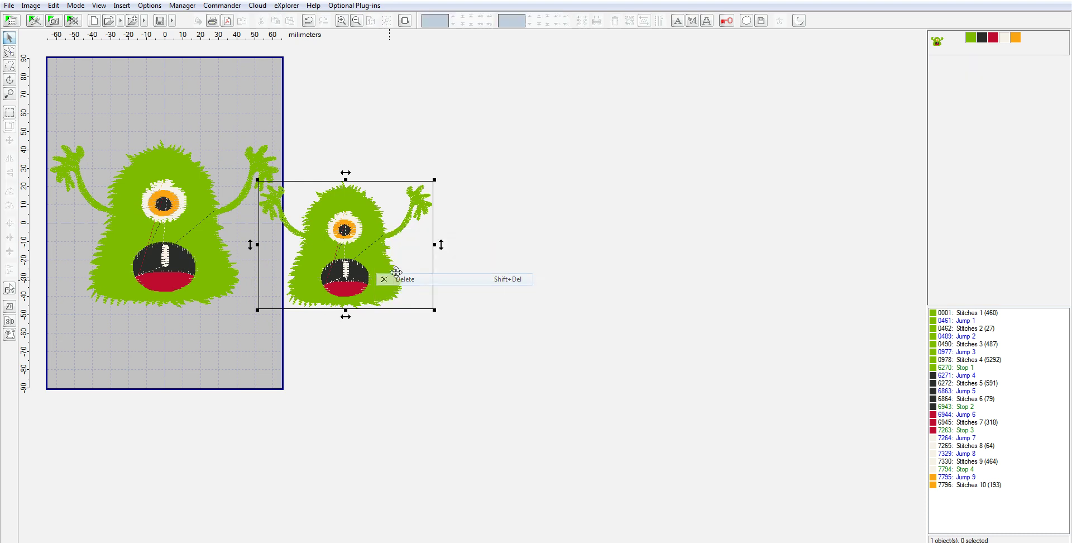
Move the large green monster slightly upward in the hoop
click(194, 280)
mouse_move(193, 279)
mouse_down()
mouse_move(191, 212)
mouse_move(194, 275)
mouse_up()
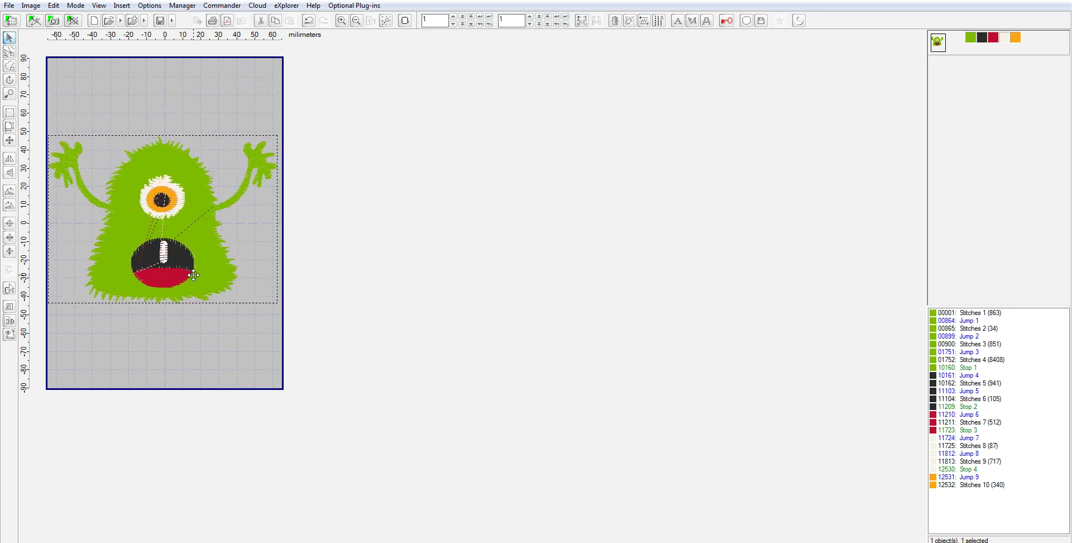
mouse_move(191, 232)
mouse_down()
mouse_move(203, 216)
mouse_move(192, 218)
mouse_up()
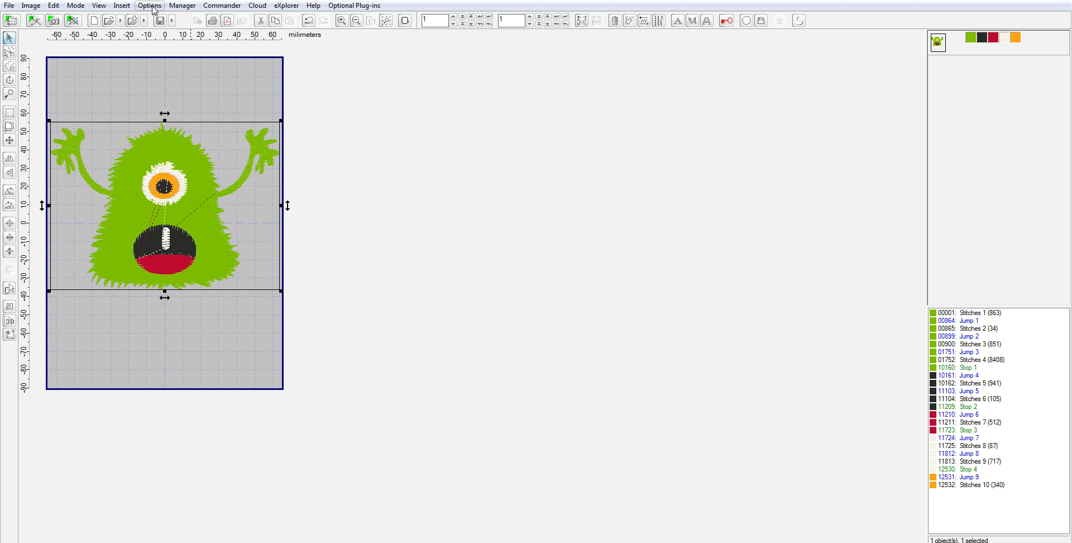
Start another ready-made alphabet text and choose the TTE-Spooky\pes alphabet from the list
click(122, 5)
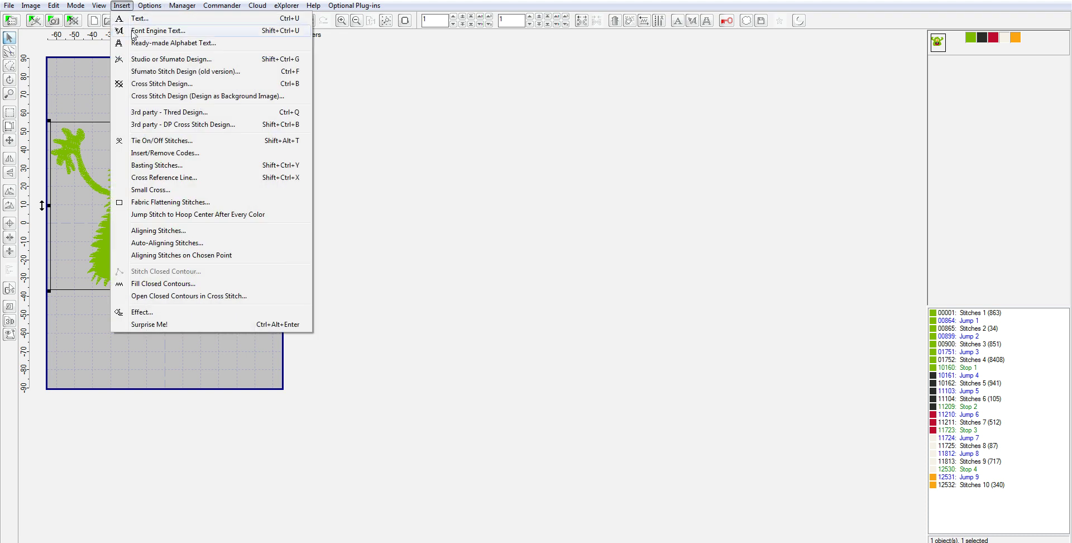
click(173, 44)
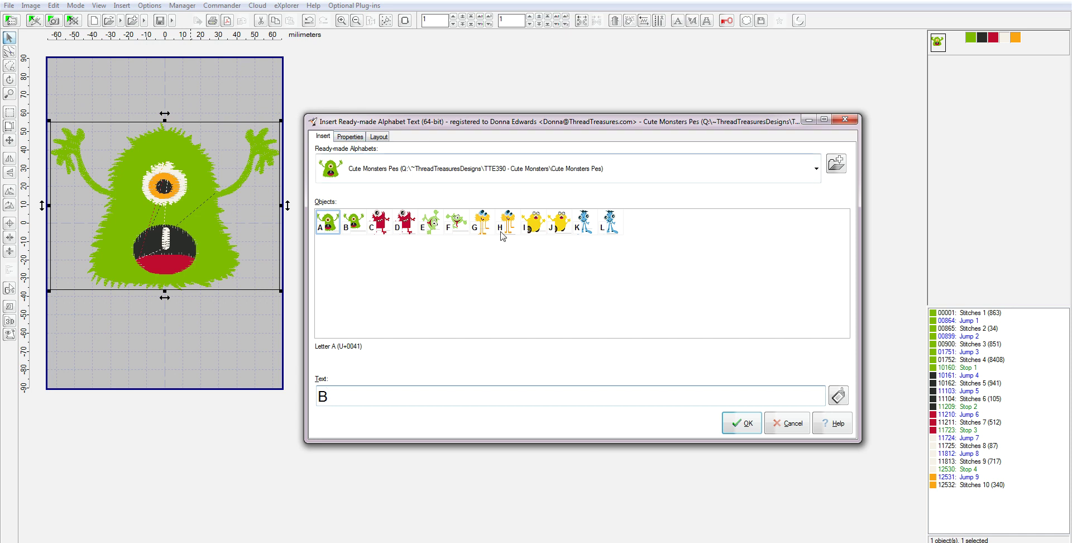
click(836, 167)
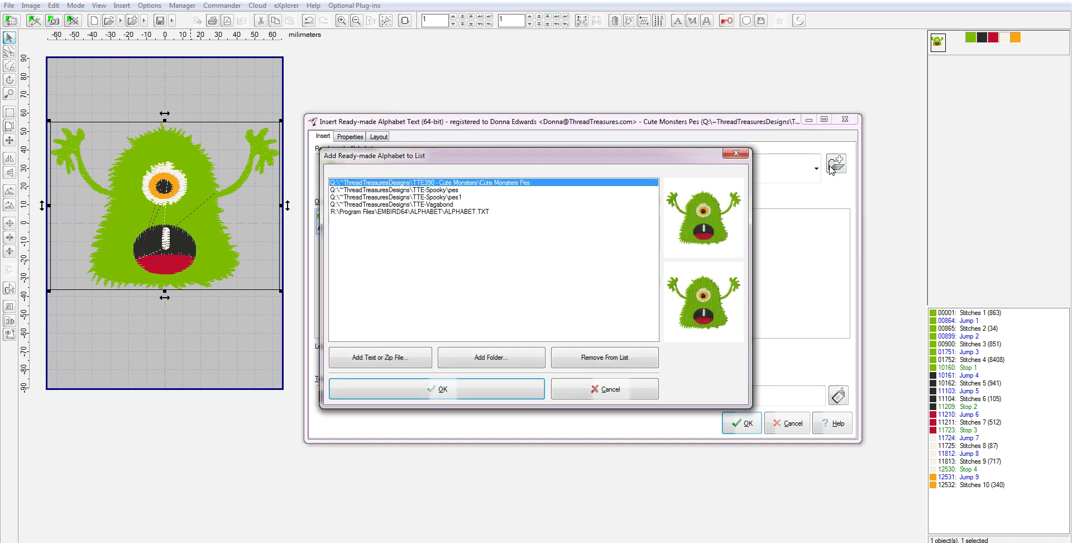
click(441, 192)
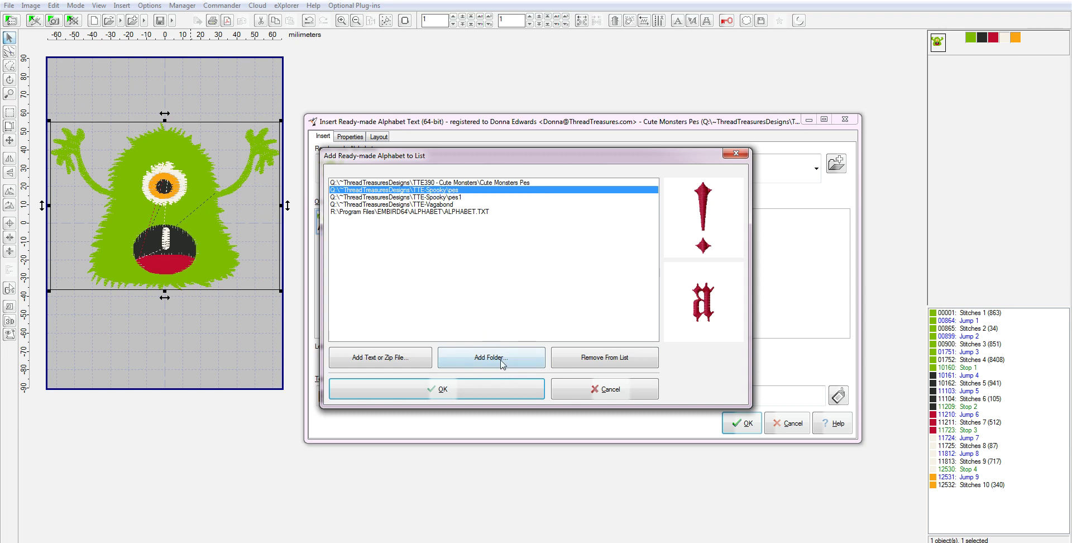
click(484, 391)
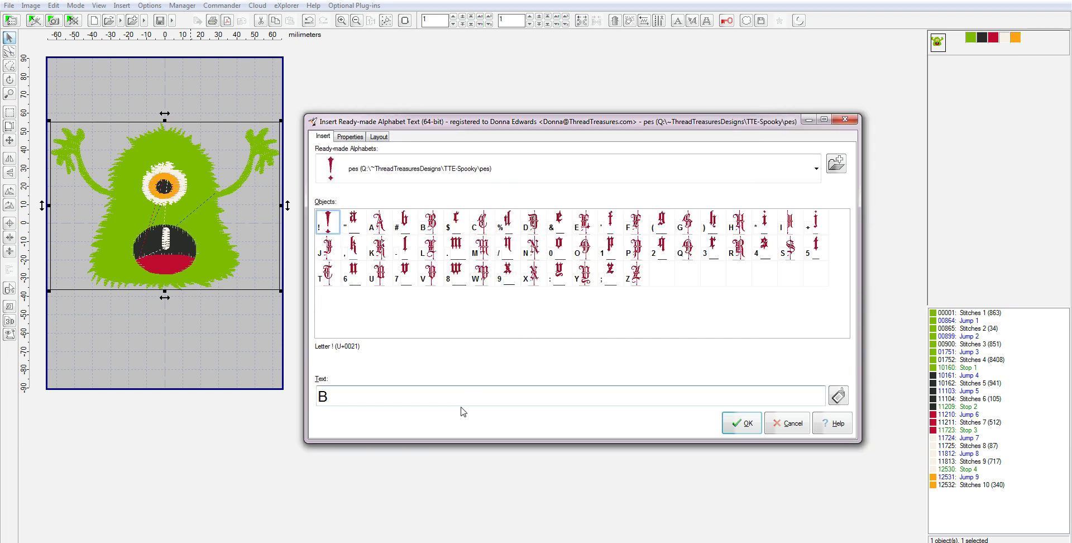
Replace the text with the sample first name and insert it as Spooky alphabet lettering
drag(341, 401, 290, 394)
text(DA)
key(BackSpace)
click(742, 423)
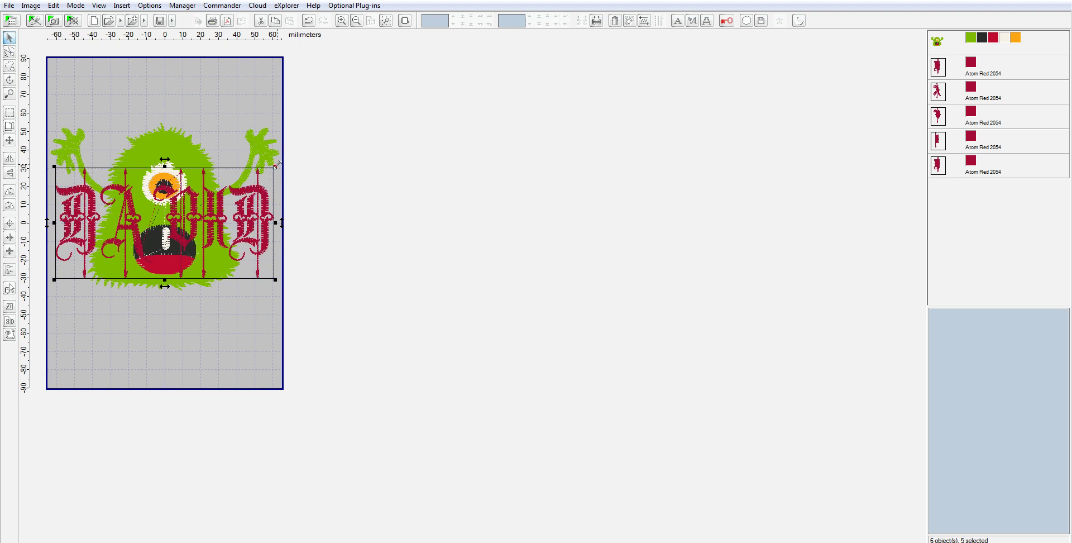
Move the red lettering to the lower part of the hoop and shift the monster up above it
drag(276, 164, 278, 164)
drag(230, 220, 229, 322)
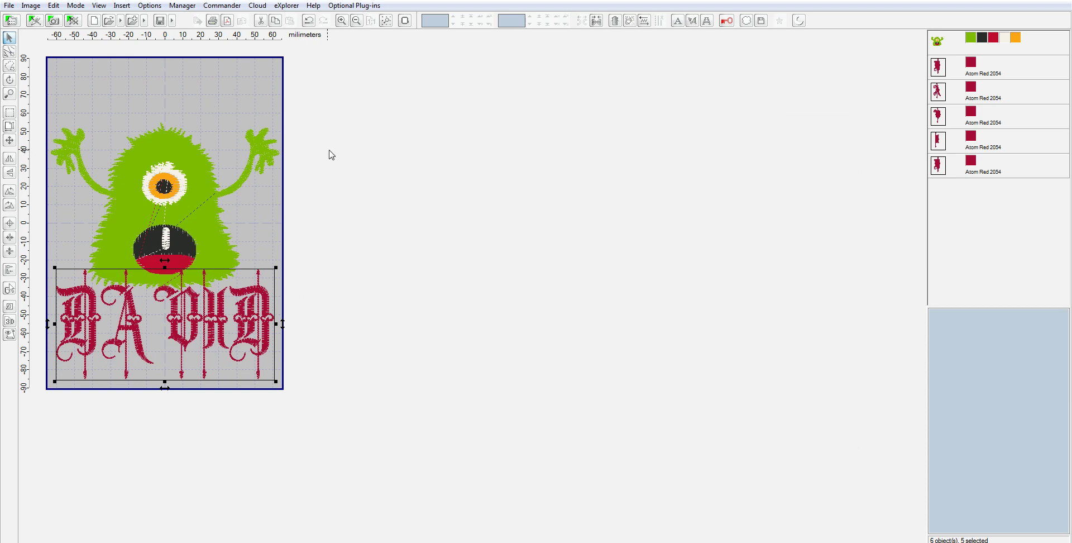
drag(216, 203, 212, 185)
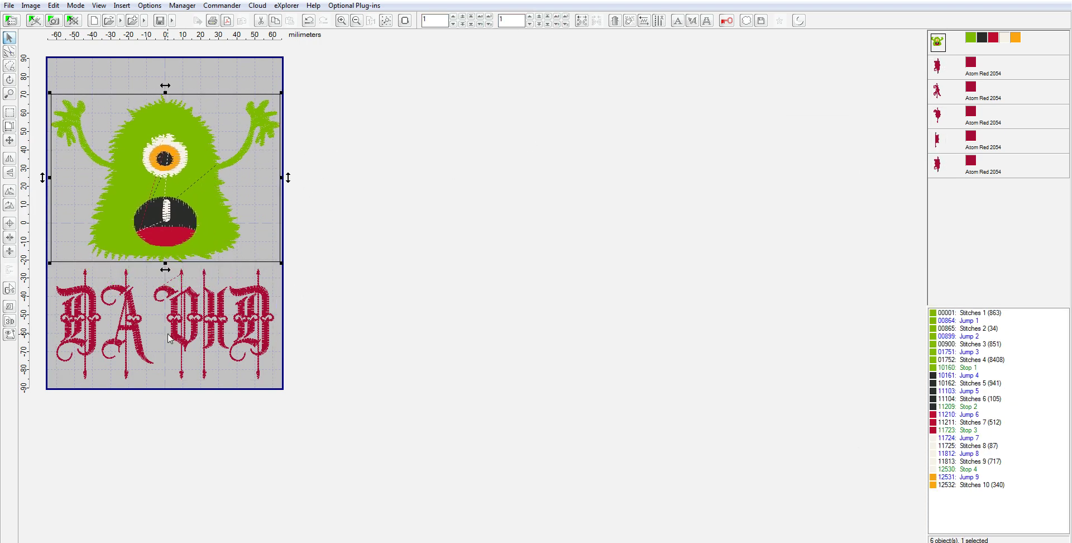
Delete the green monster from above the red lettering
right_click(228, 293)
click(278, 280)
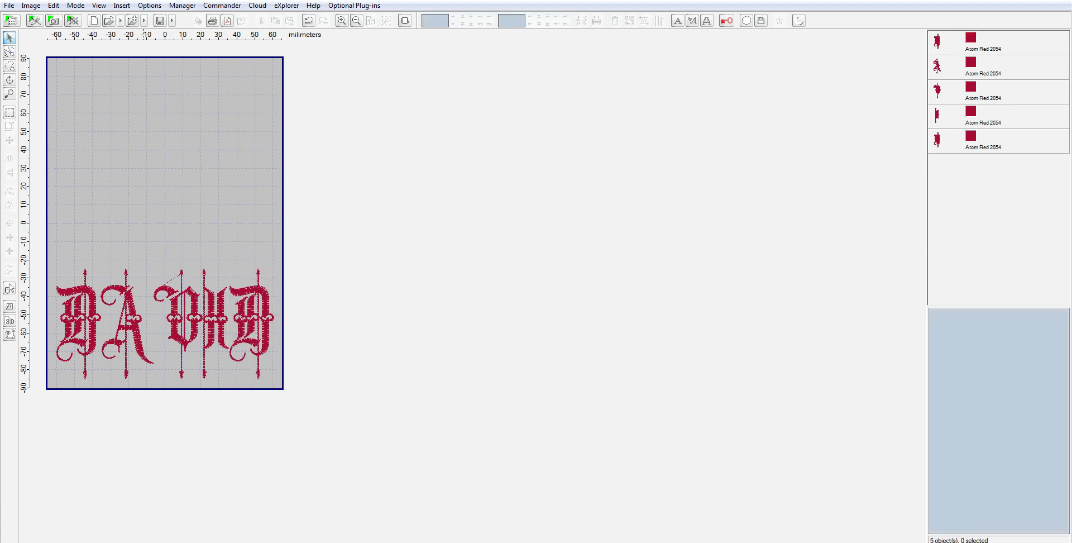
Insert the same first name as ready-made alphabet text in the TTE-Vagabond alphabet
click(118, 7)
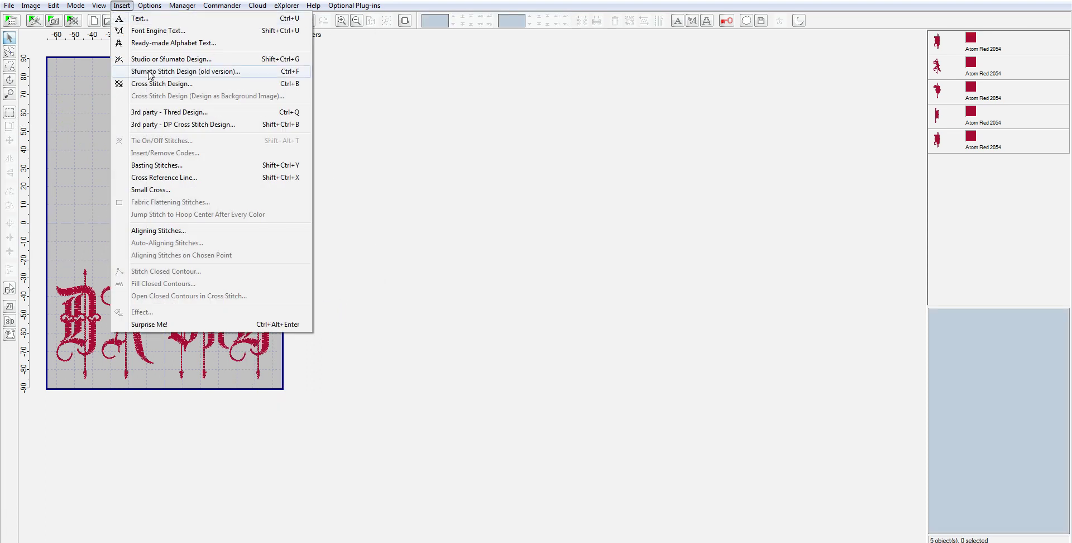
click(148, 40)
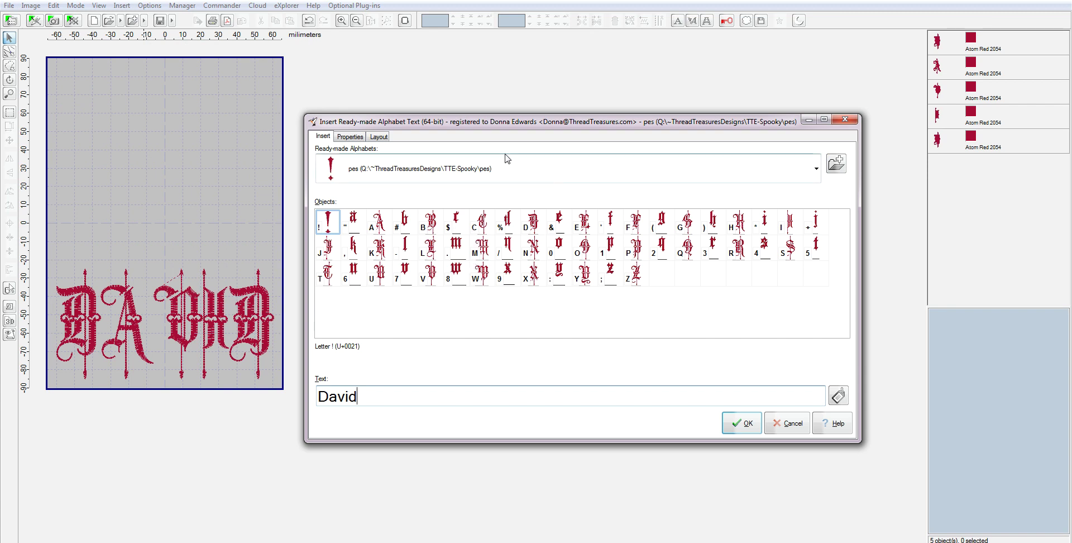
click(836, 164)
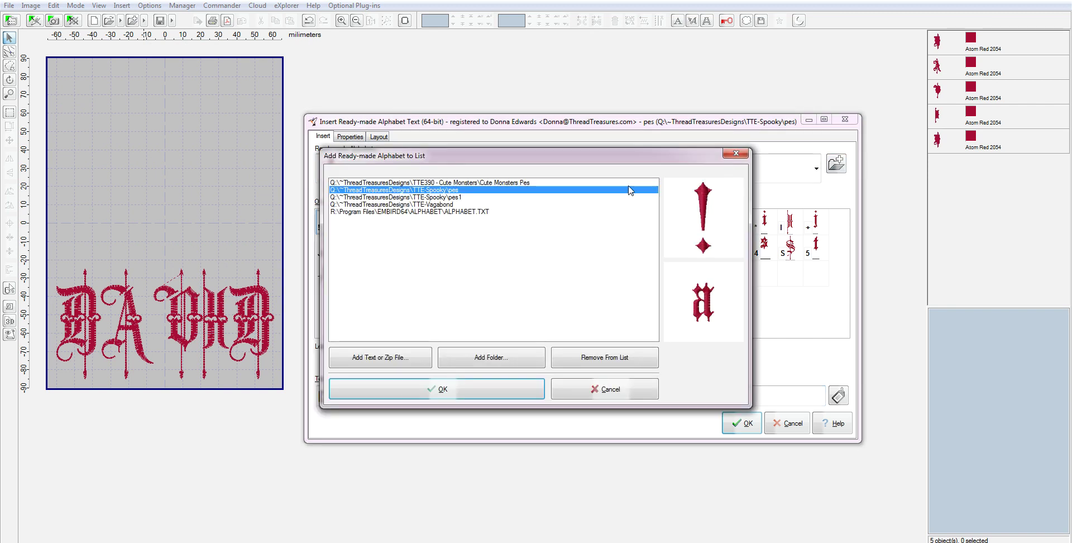
click(431, 204)
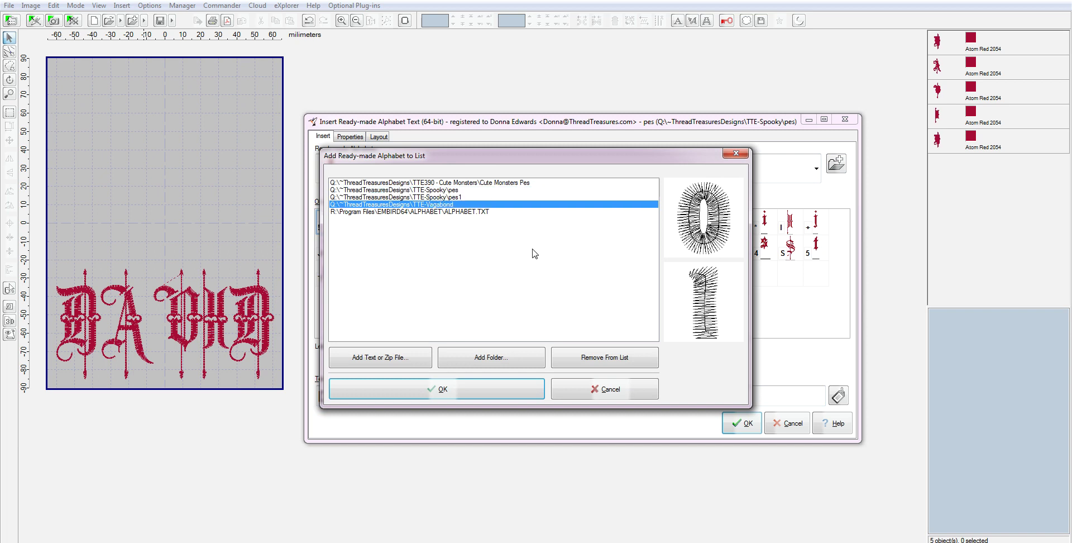
click(474, 389)
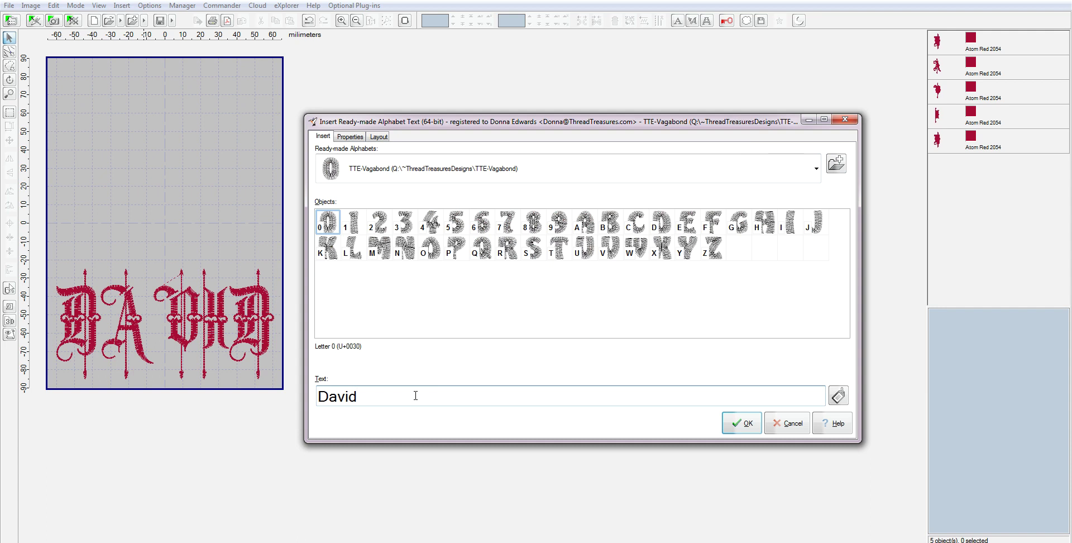
click(746, 424)
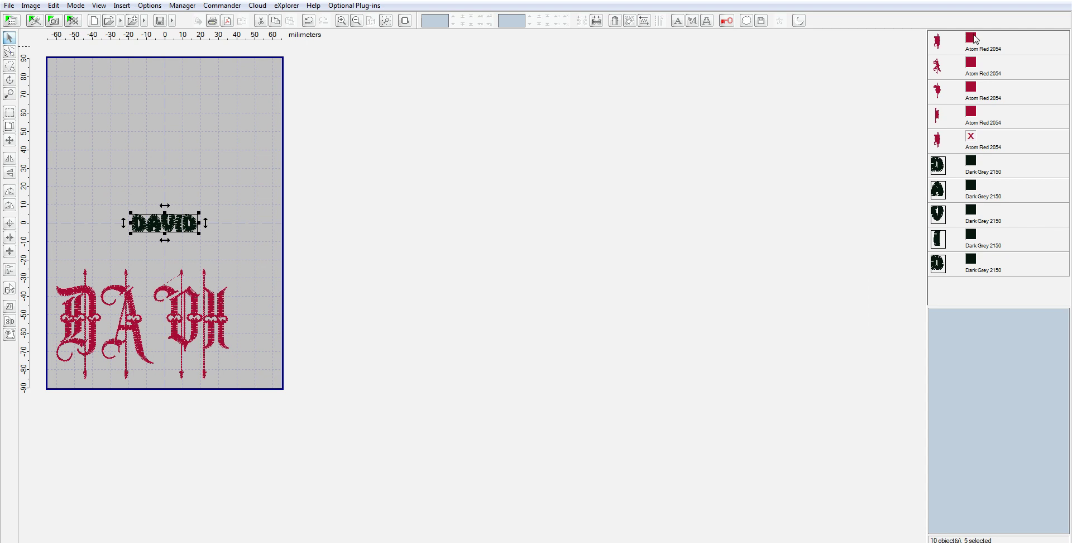
Delete all the letters of the red Spooky lettering from the design
click(972, 38)
click(939, 141)
shift+click(938, 43)
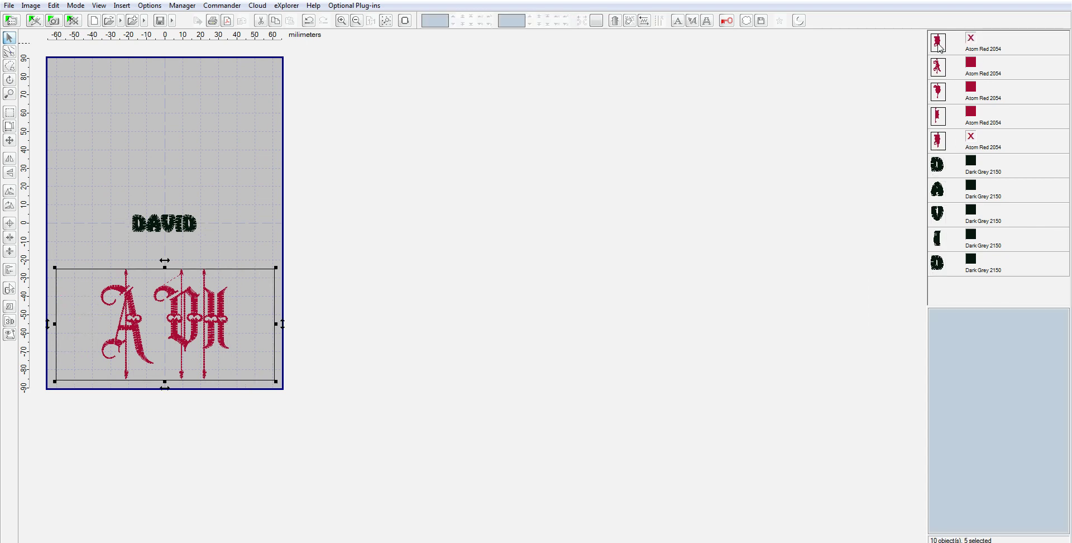
right_click(939, 45)
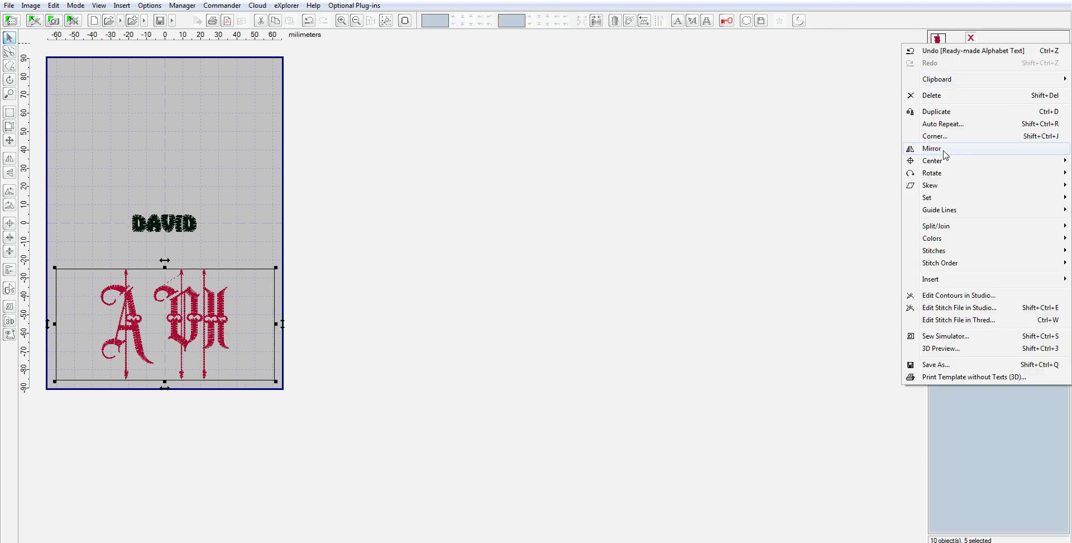
click(947, 96)
Move the whole dark grey lettering down to about 47 mm below the hoop's centre
click(170, 225)
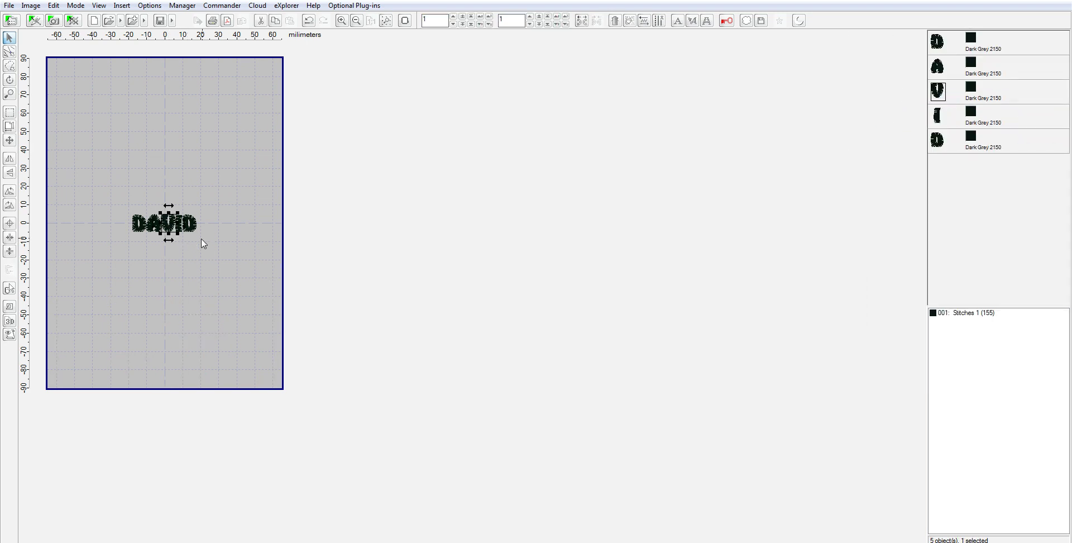
key(ctrl+a)
drag(166, 229, 162, 314)
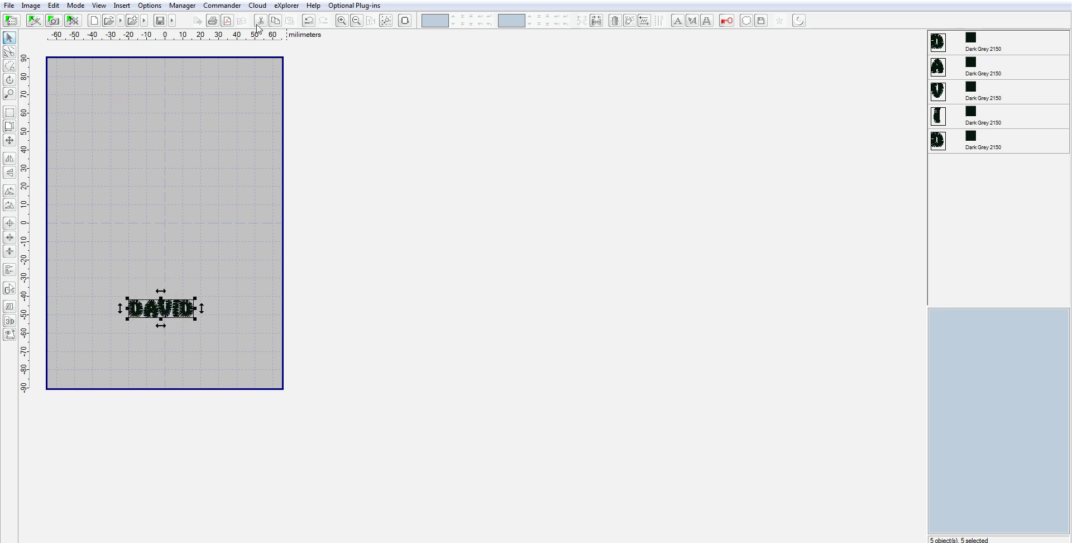
Start a new ready-made alphabet text and choose the Cute Monsters Pes folder as its alphabet
click(149, 7)
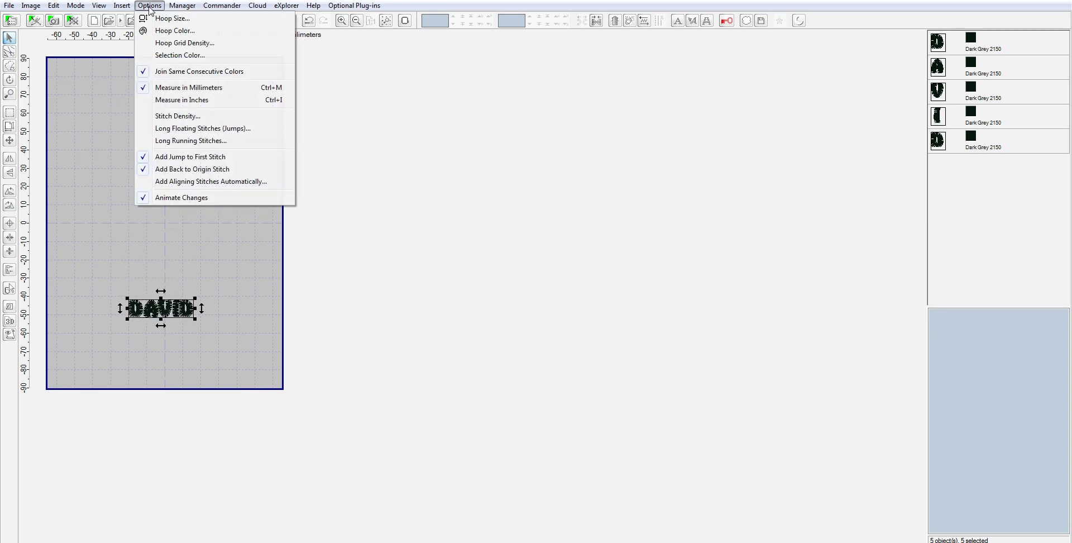
click(122, 6)
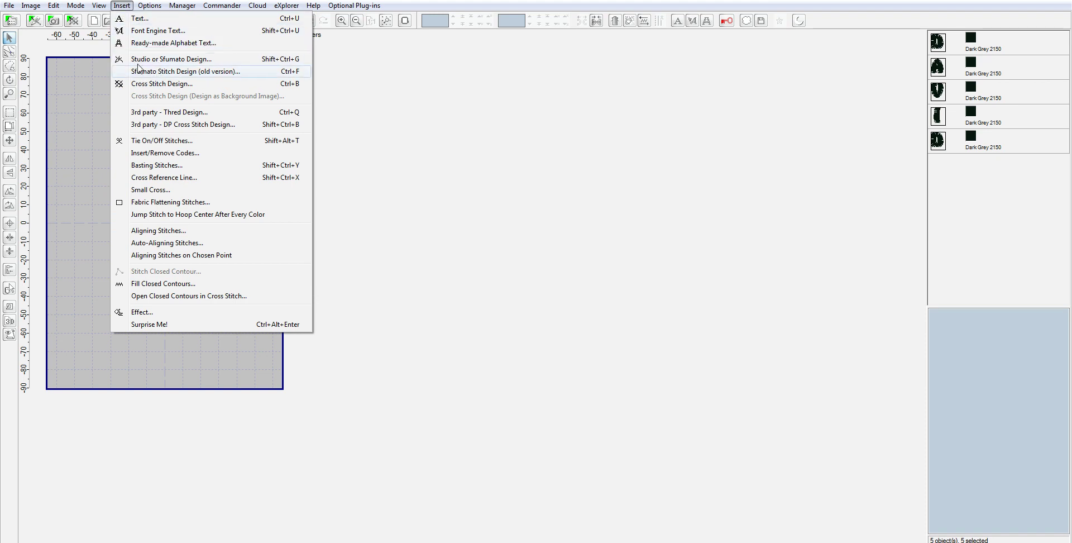
click(154, 44)
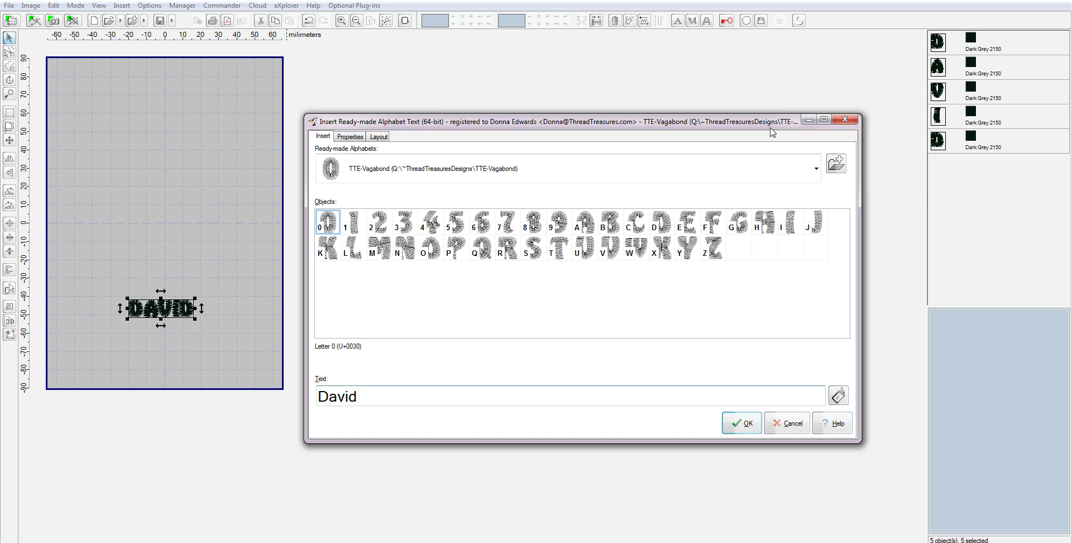
click(837, 163)
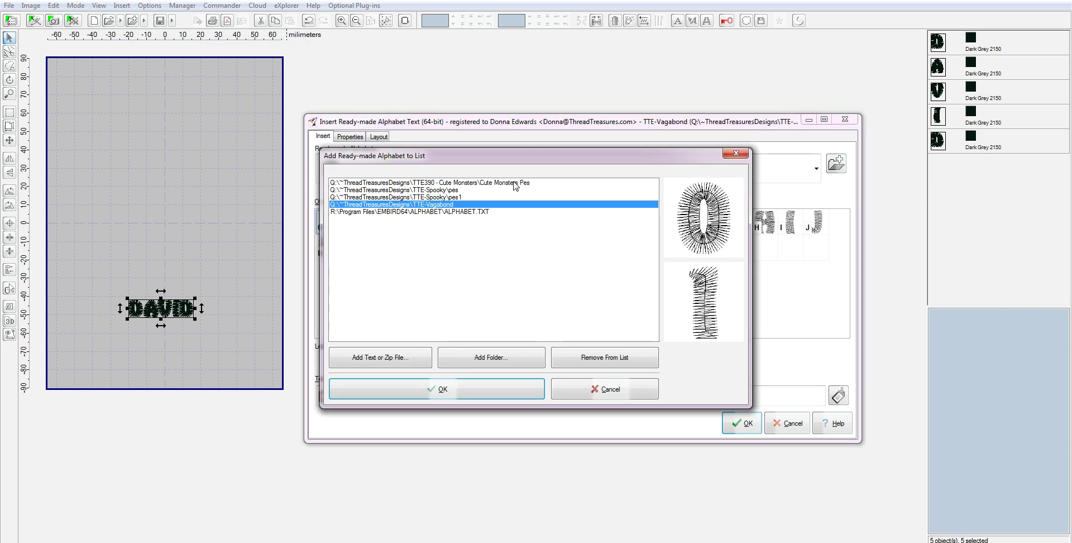
click(513, 183)
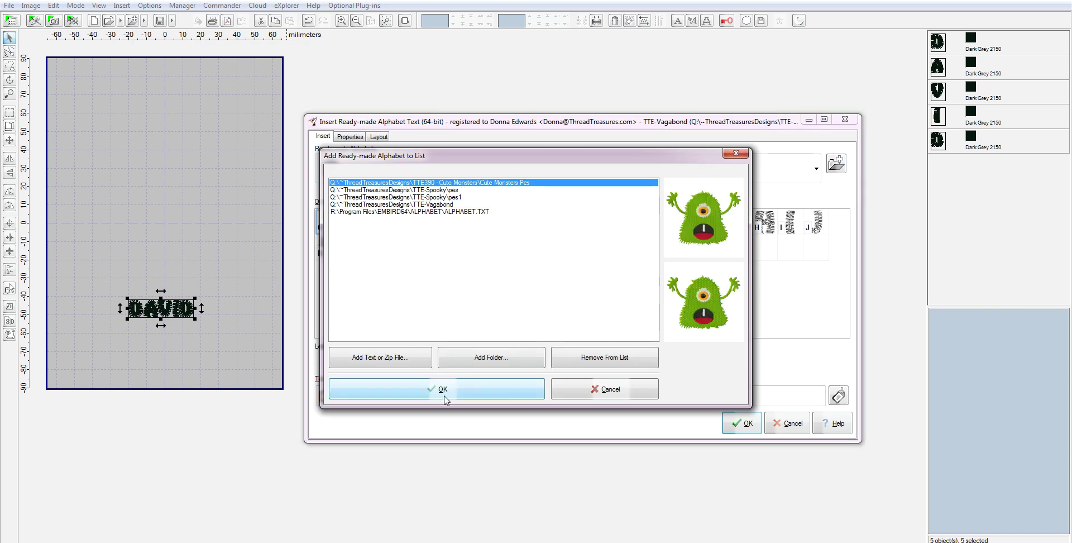
click(443, 389)
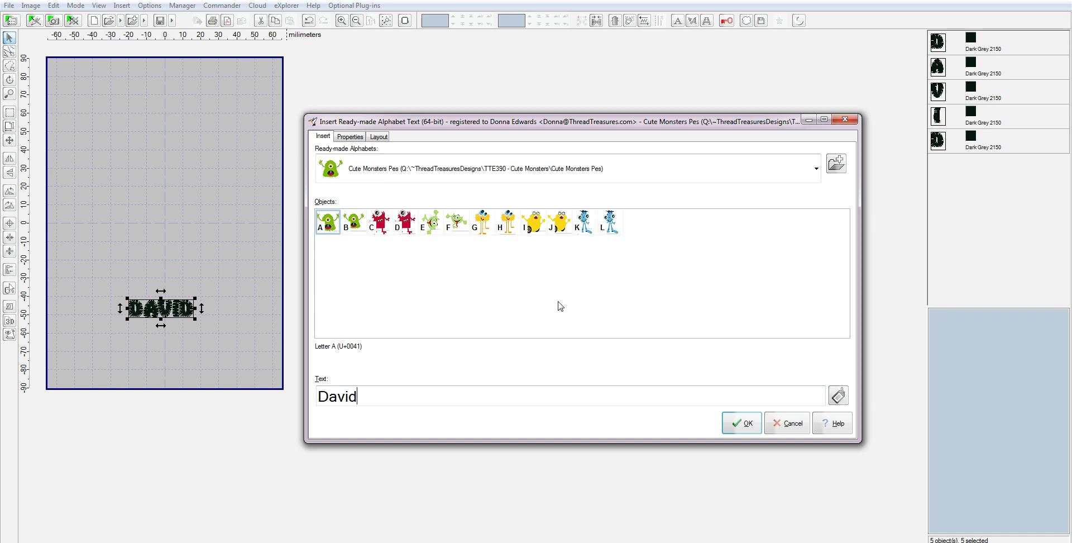
Insert the sample first name in the Cute Monsters Pes alphabet and shift the row of monsters
click(485, 228)
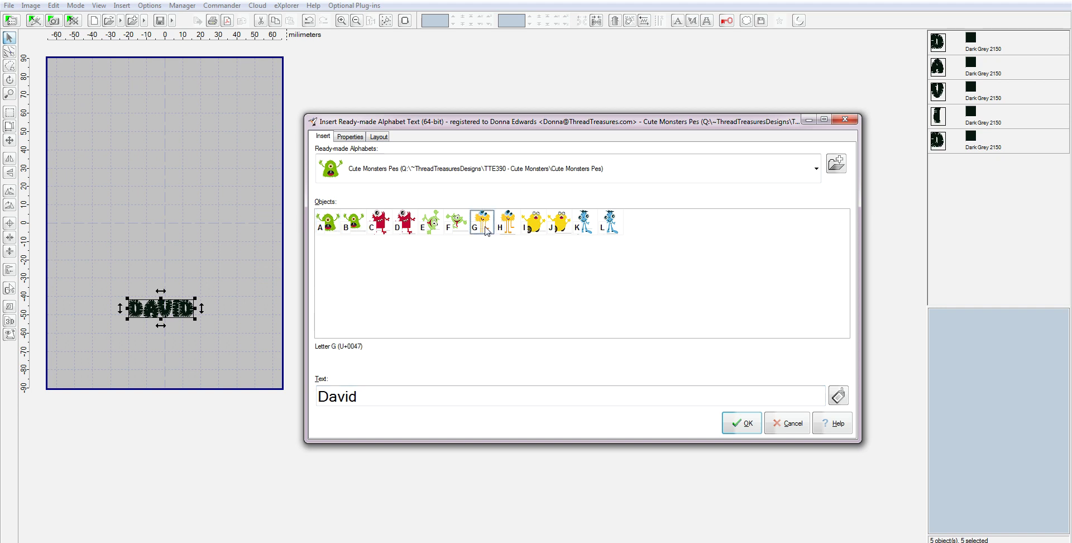
click(746, 425)
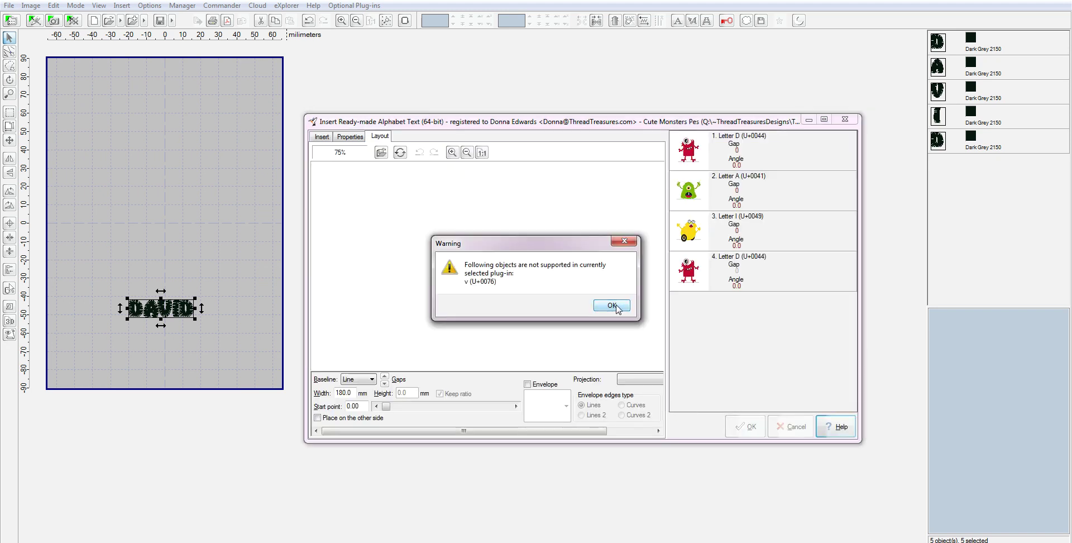
click(612, 305)
drag(492, 256, 746, 231)
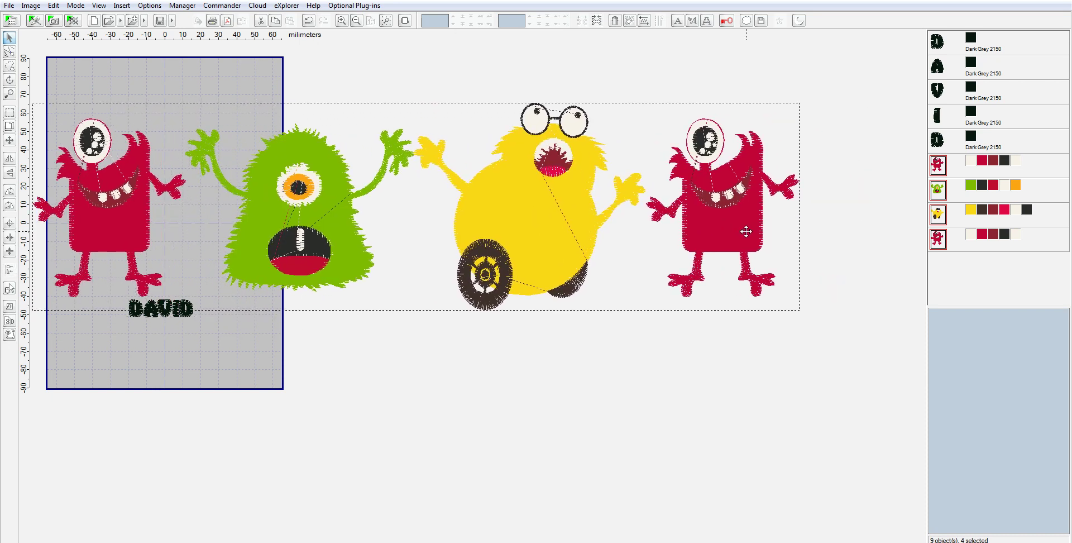
Delete the four inserted monsters, keeping the dark grey lettering
click(945, 174)
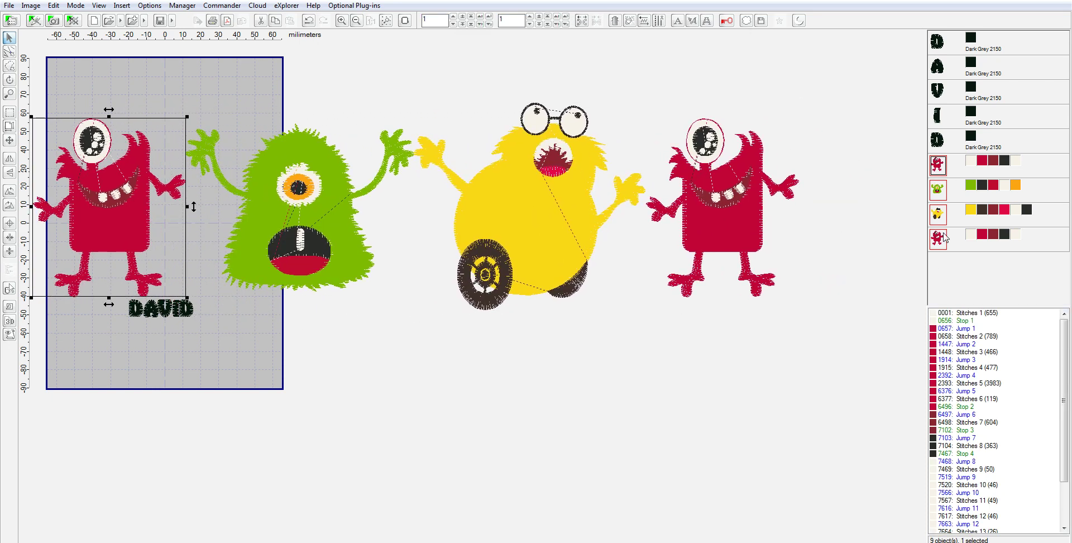
shift+click(944, 237)
right_click(945, 237)
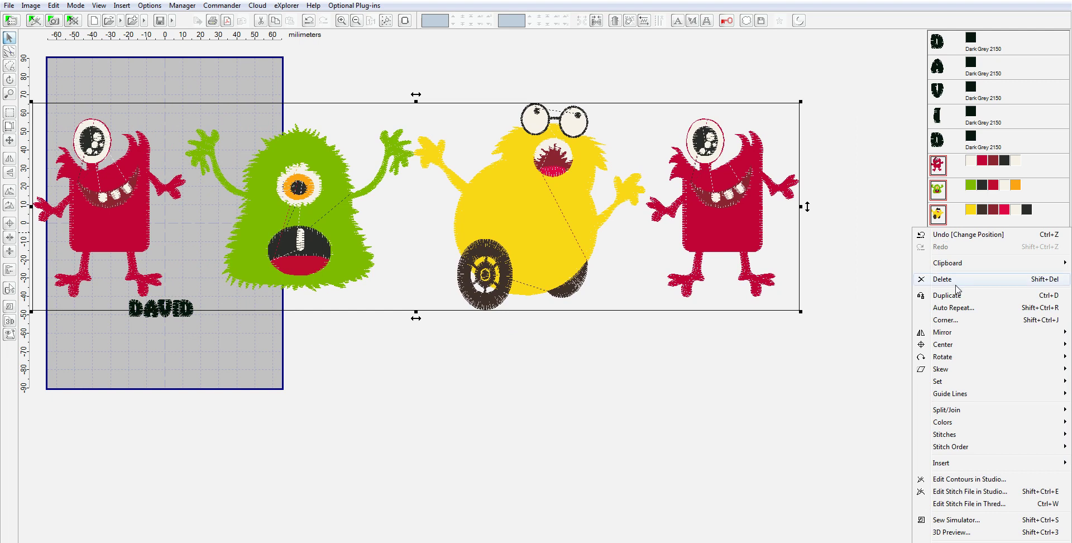
click(950, 278)
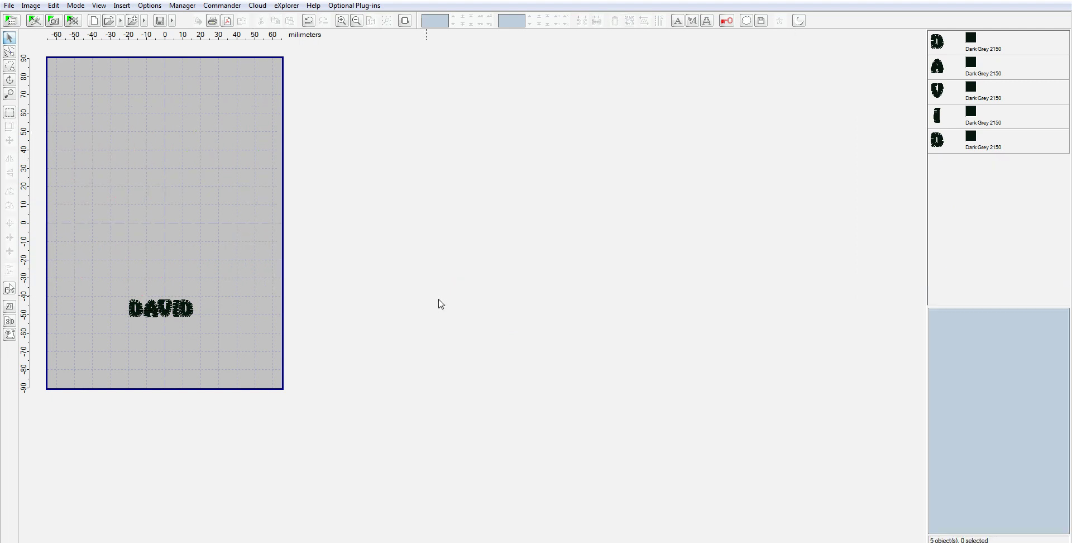
Insert the letter G monster from the Cute Monsters Pes alphabet as ready-made alphabet text
click(122, 5)
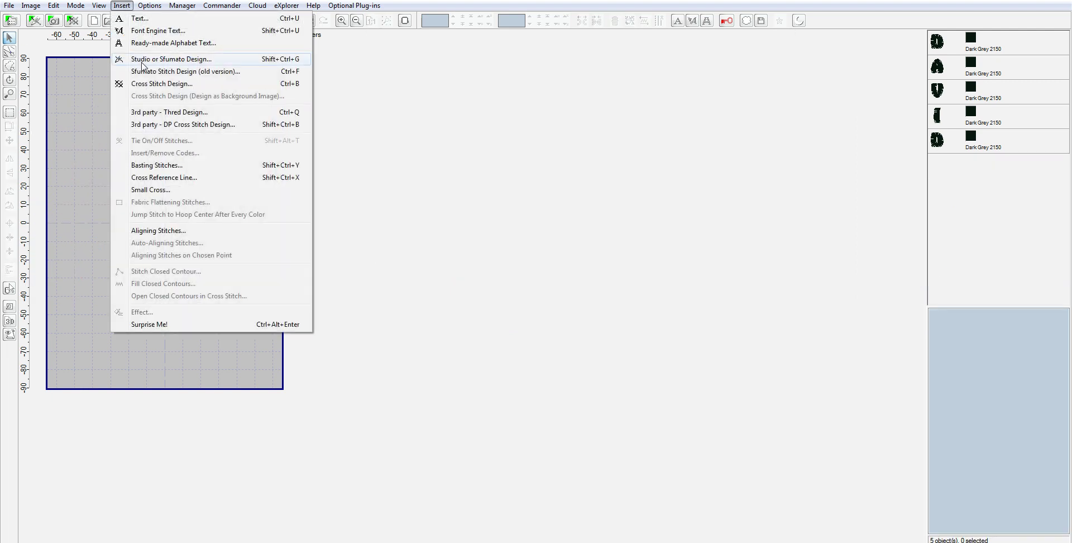
click(153, 43)
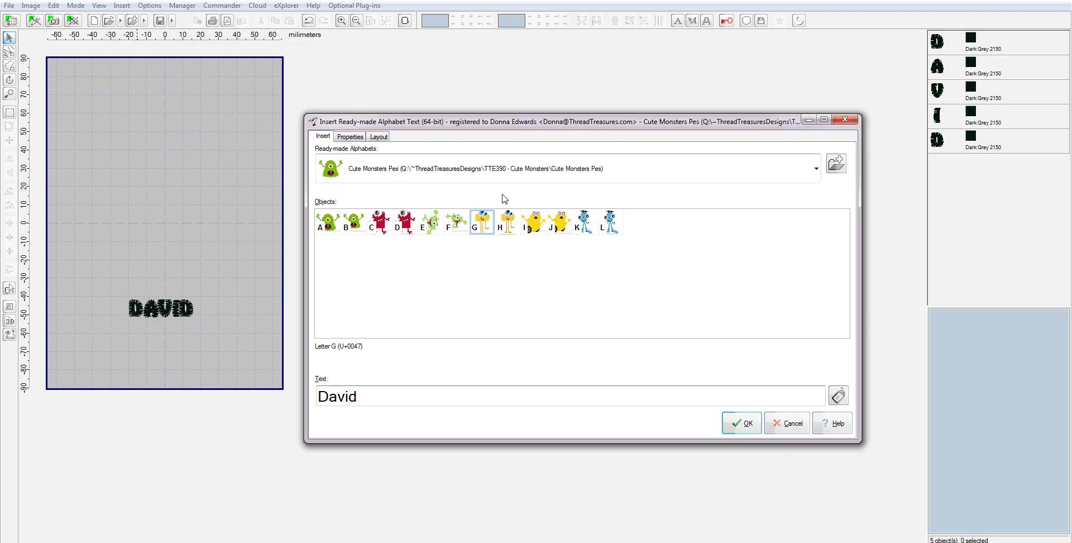
drag(360, 396, 275, 395)
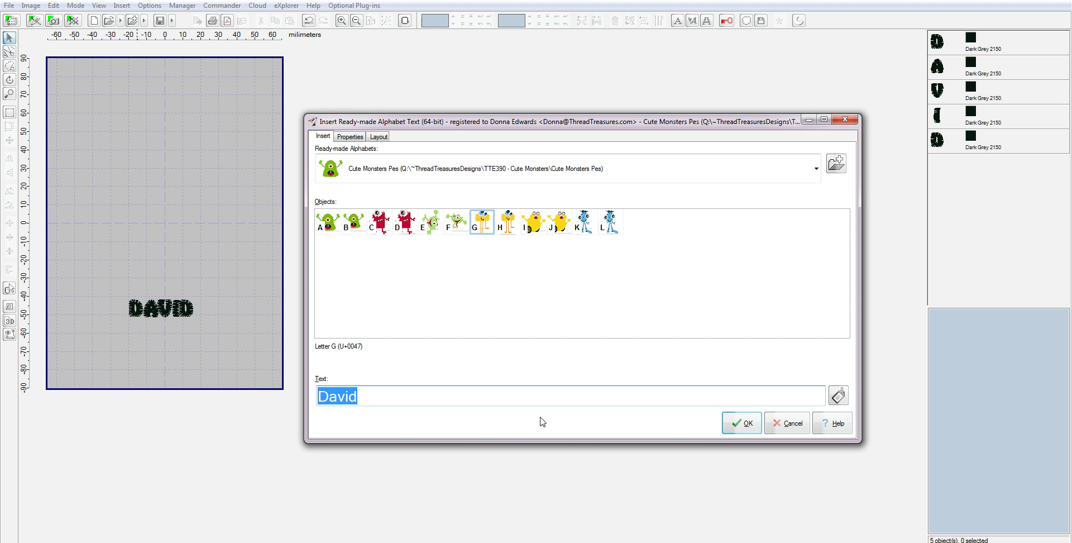
text(G)
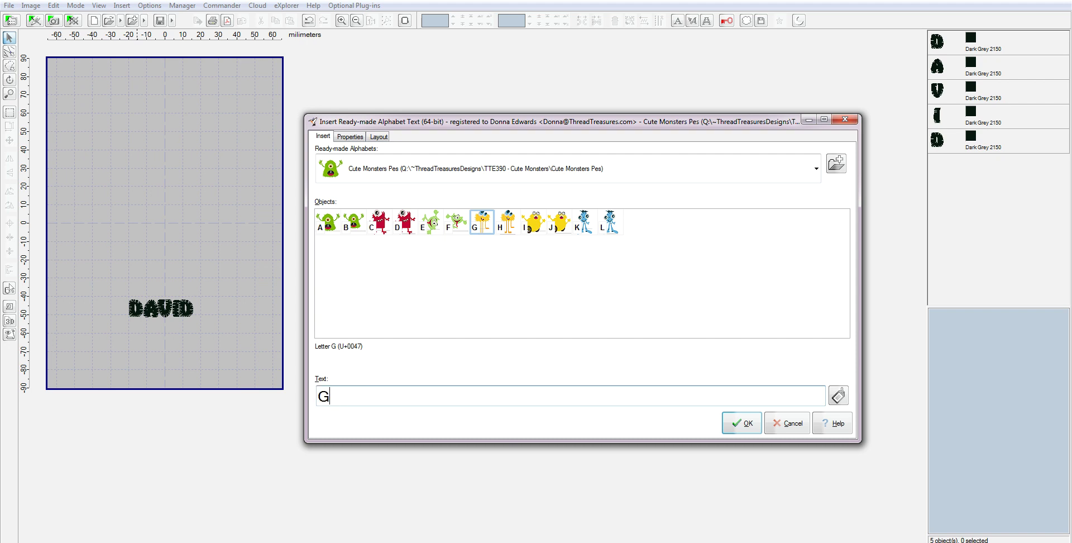
click(742, 423)
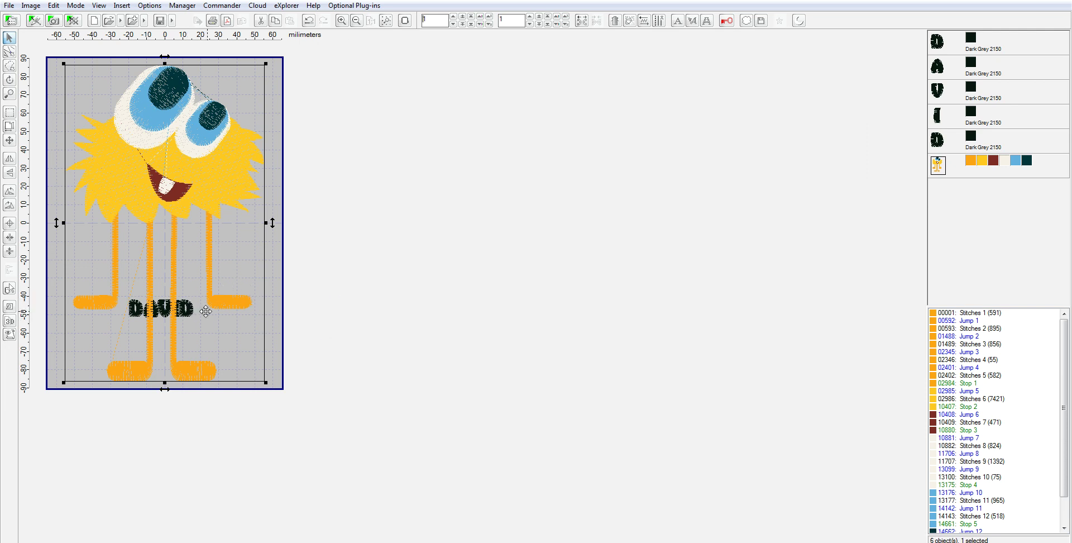
click(940, 42)
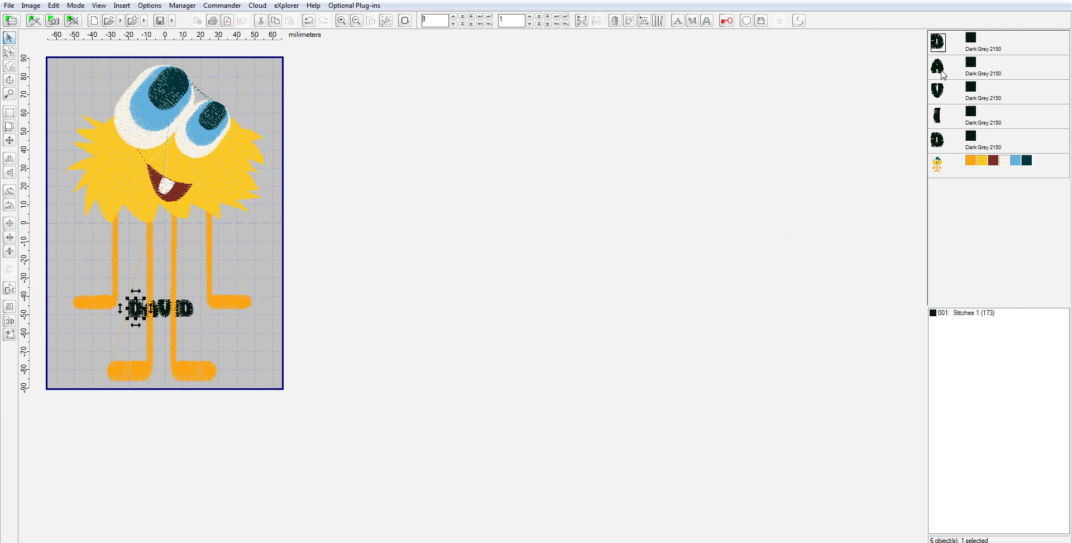
shift+click(939, 140)
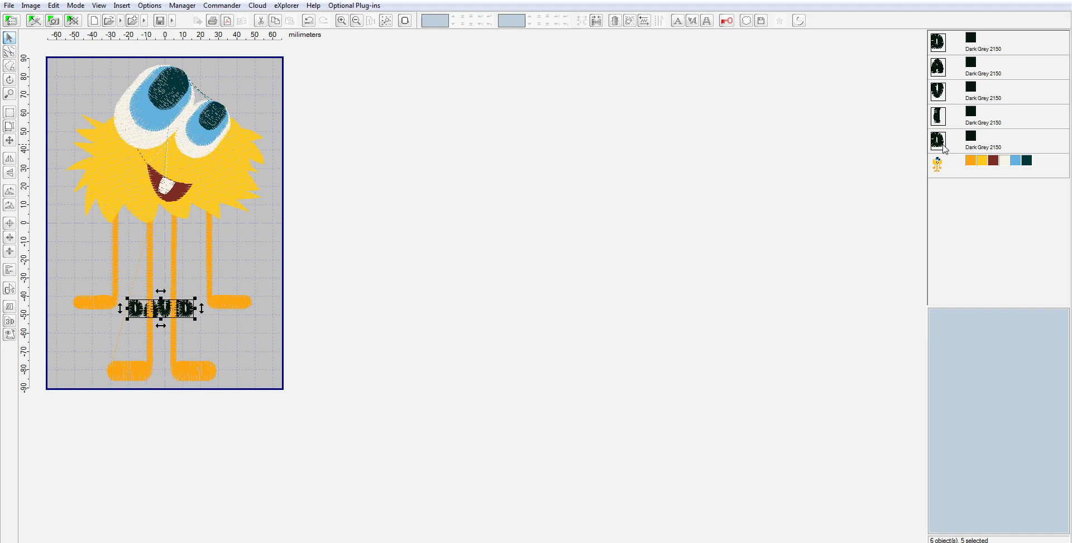
right_click(943, 145)
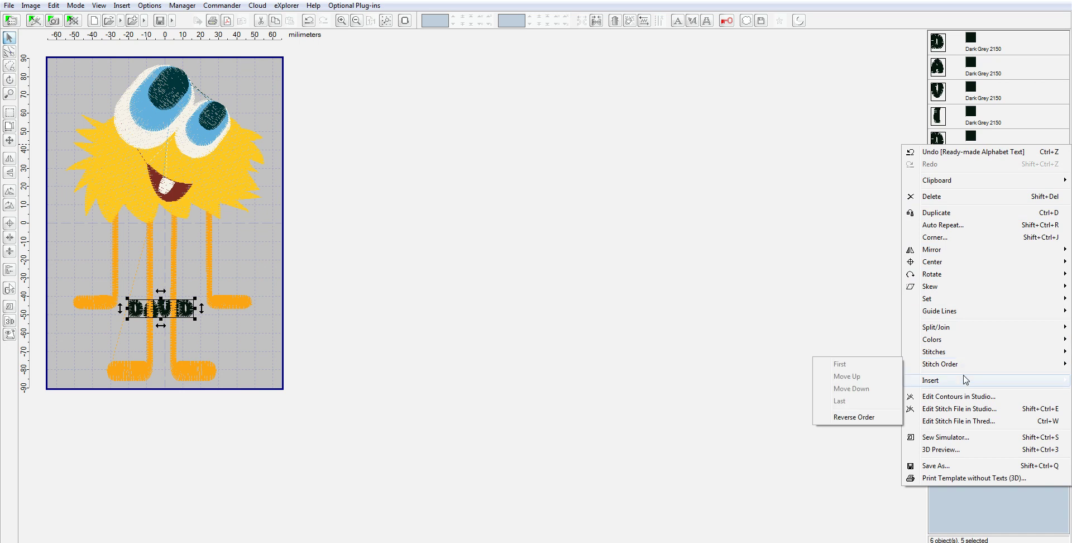
mouse_move(959, 367)
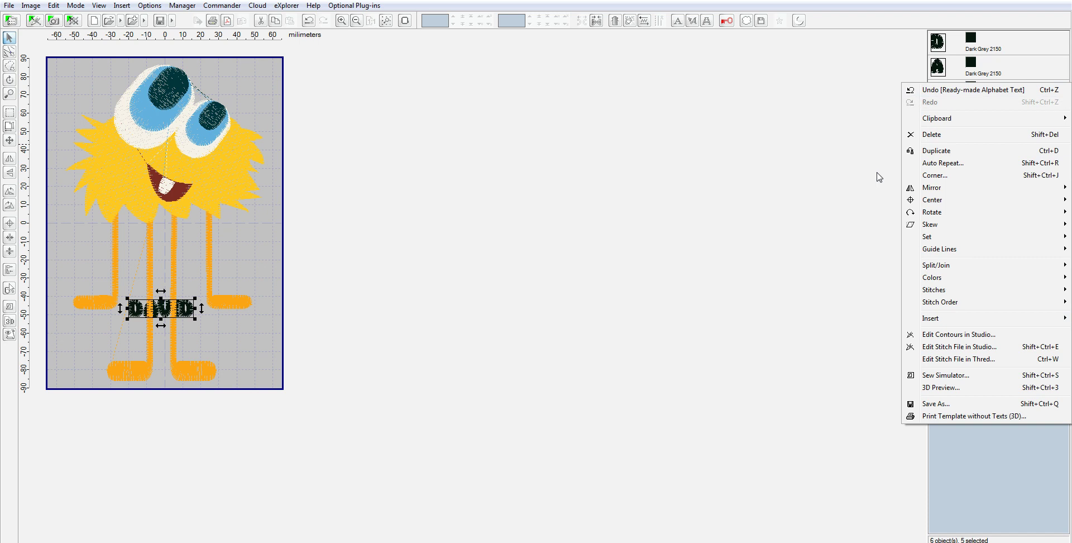
click(846, 184)
Make the yellow monster the first object in the stitch order so it sews before the lettering
click(938, 164)
right_click(938, 163)
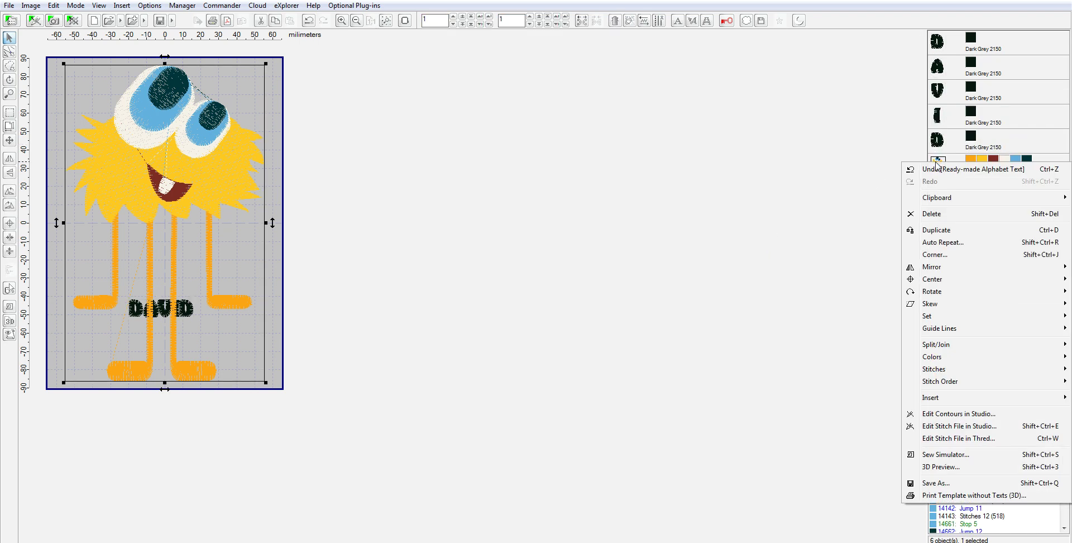
mouse_move(969, 383)
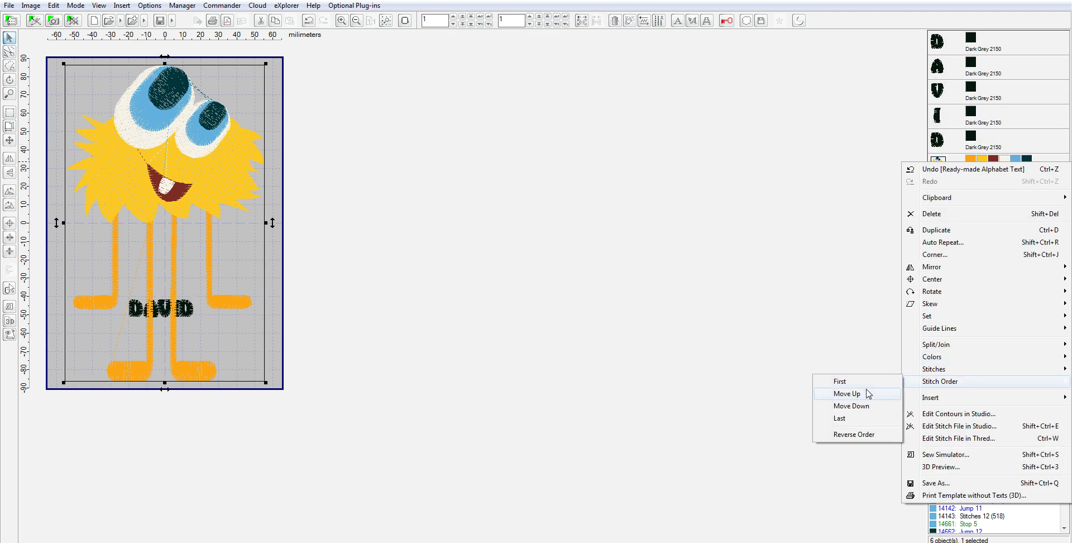
click(852, 385)
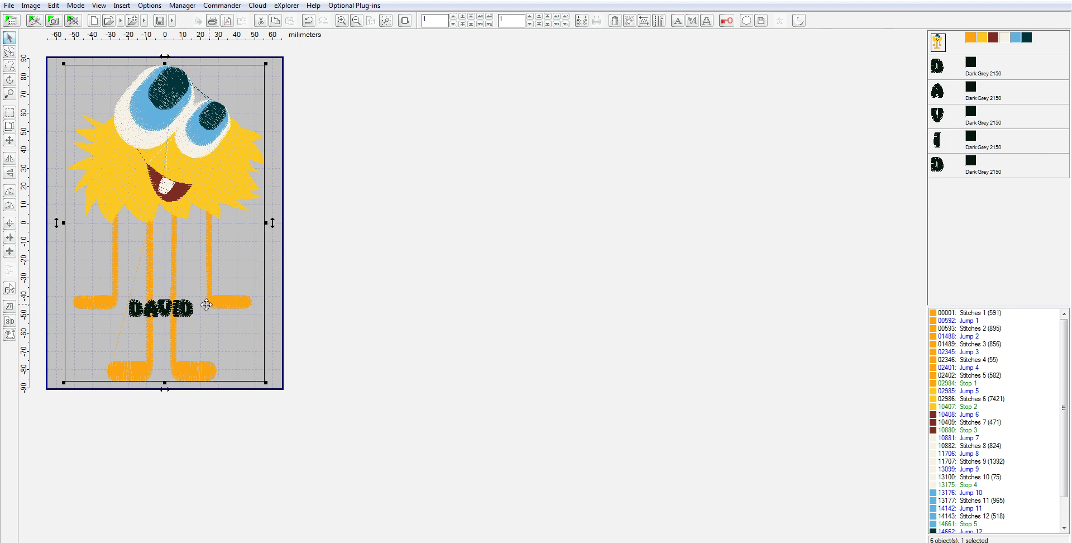
Rotate the whole dark grey lettering right into a vertical name and move it over the monster's outer right foot
click(938, 66)
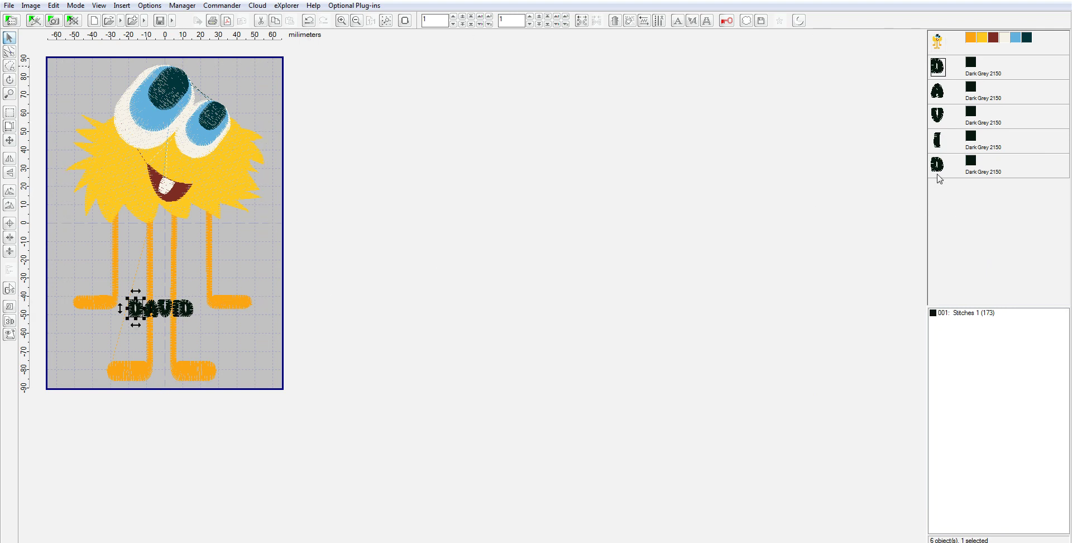
shift+click(937, 169)
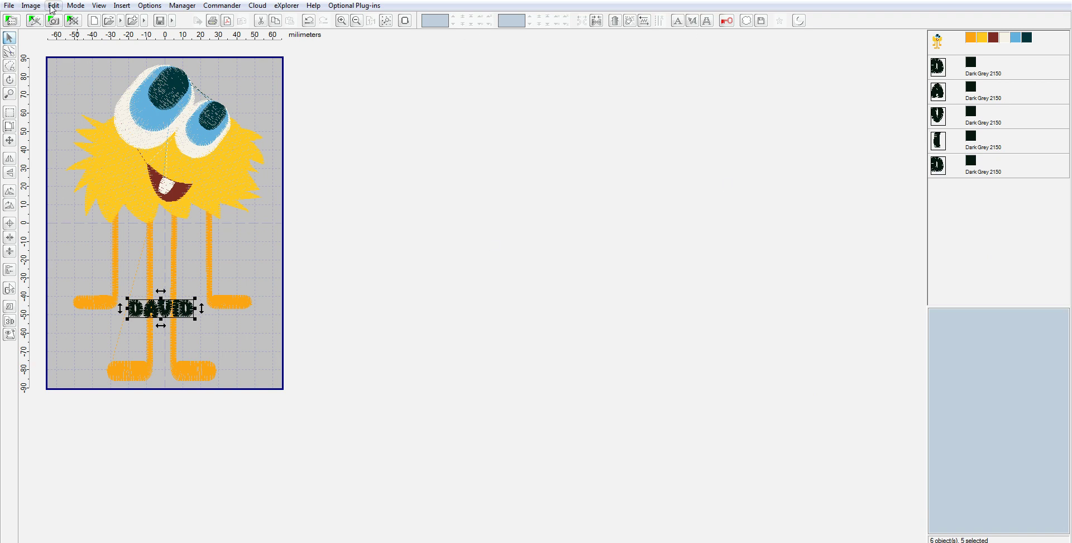
click(54, 6)
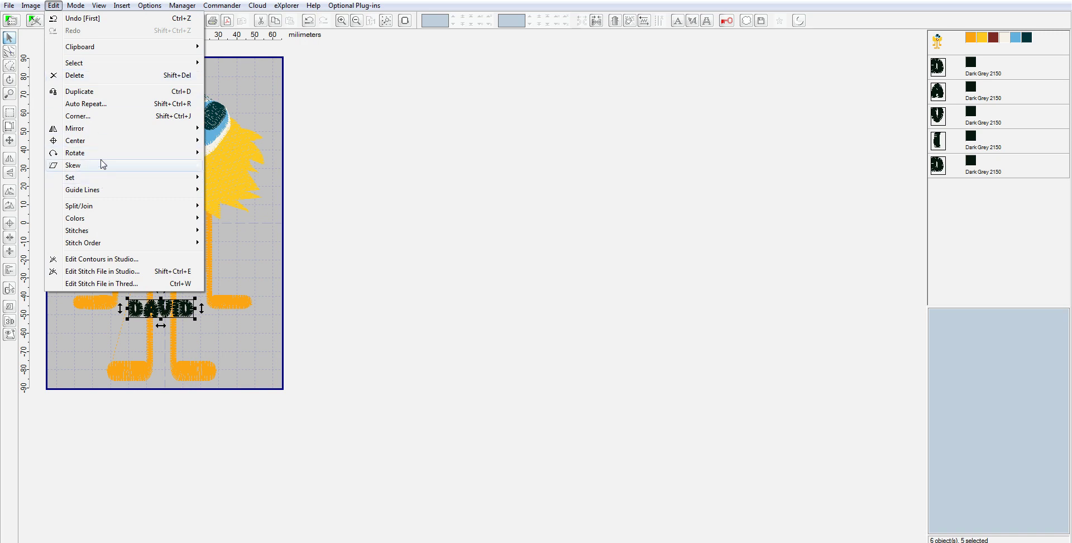
mouse_move(103, 154)
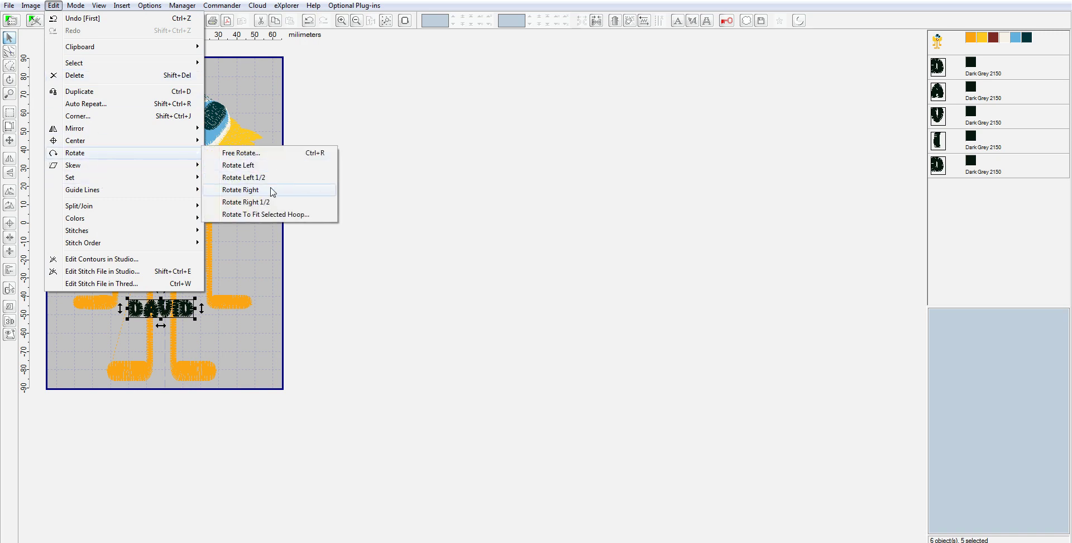
click(273, 193)
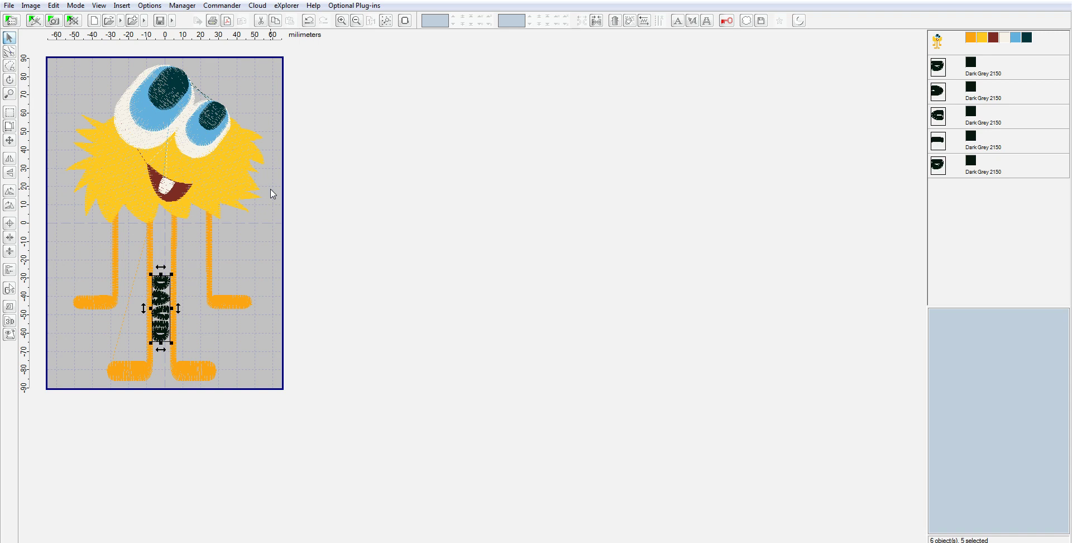
click(162, 283)
drag(162, 283, 247, 260)
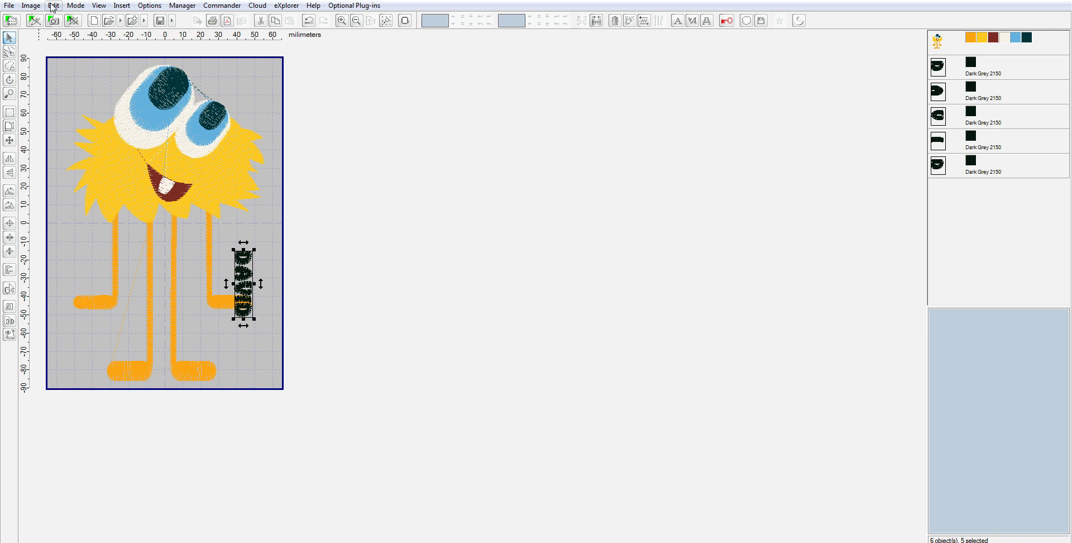
Rotate the selected dark grey lettering left twice so the vertical name reads upwards
click(52, 6)
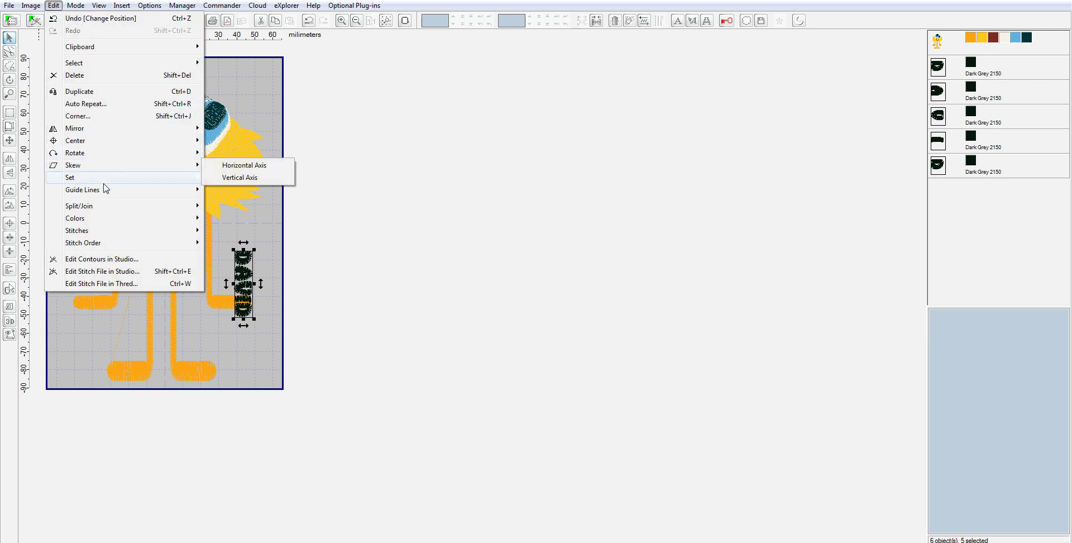
mouse_move(111, 153)
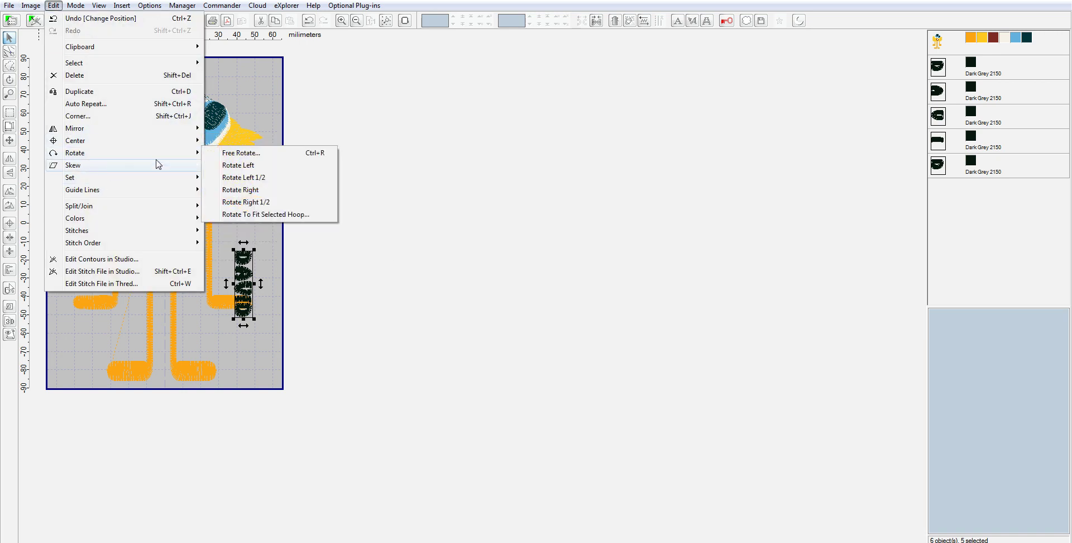
click(240, 165)
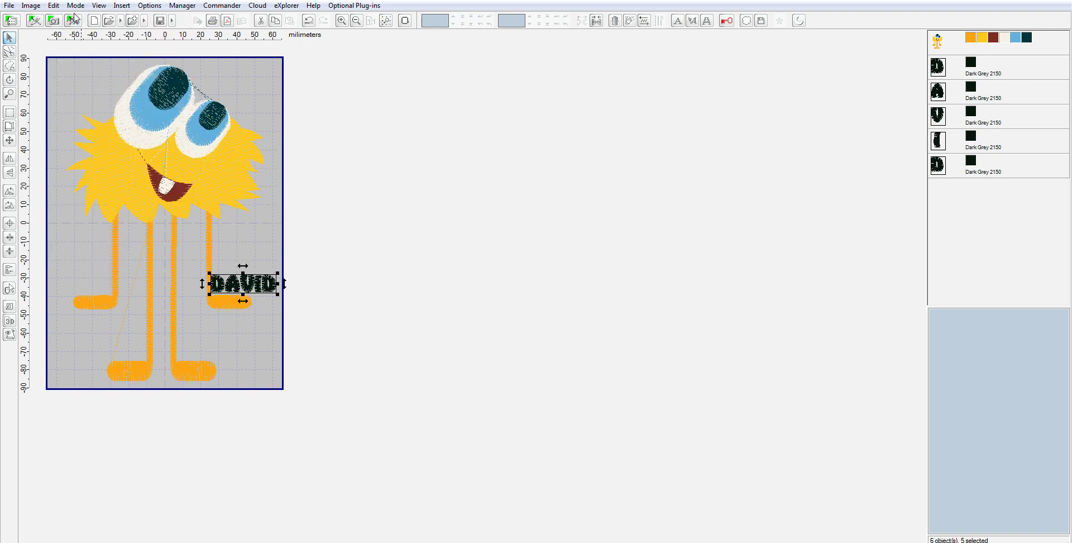
click(54, 6)
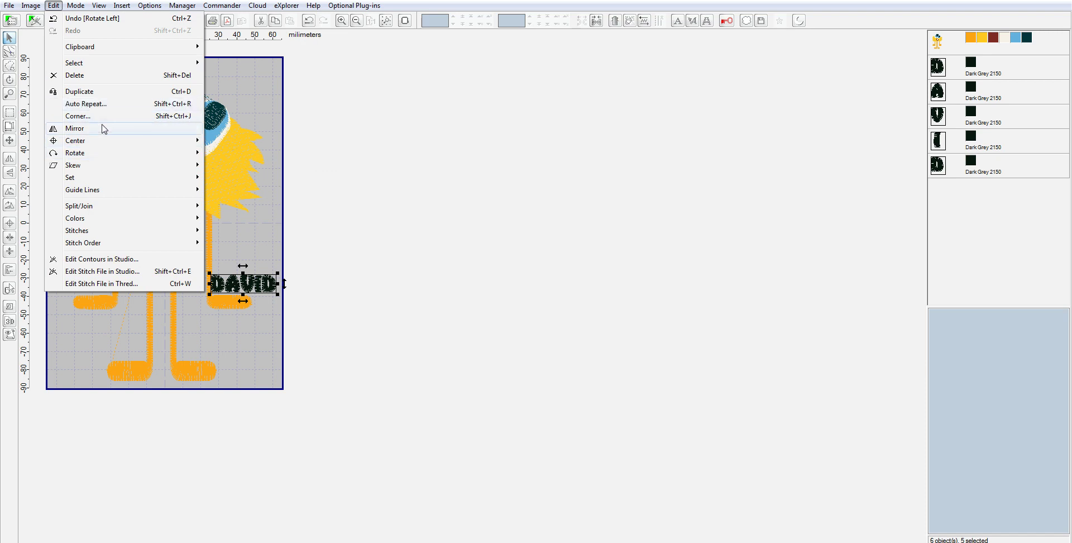
mouse_move(99, 158)
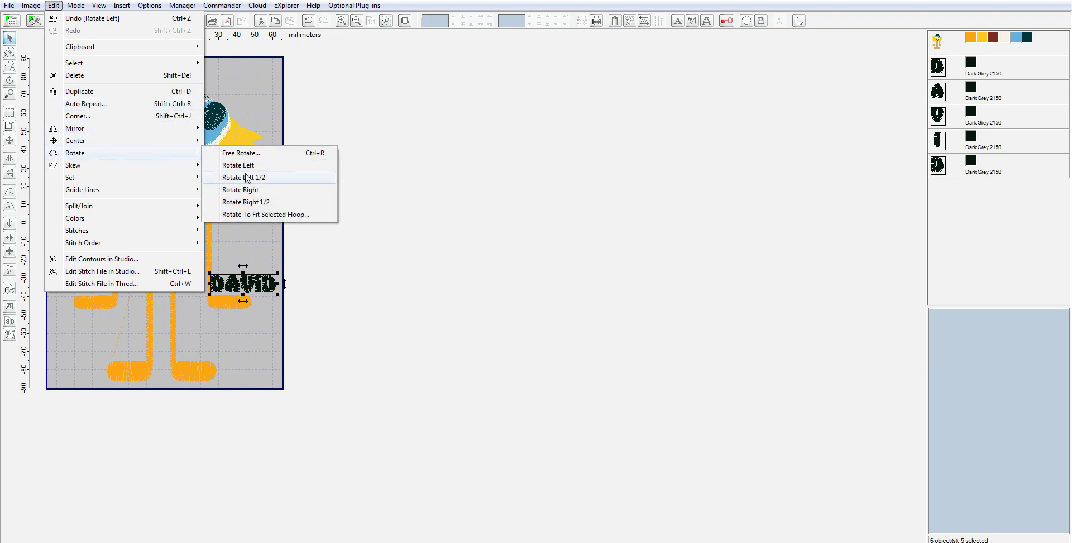
click(244, 165)
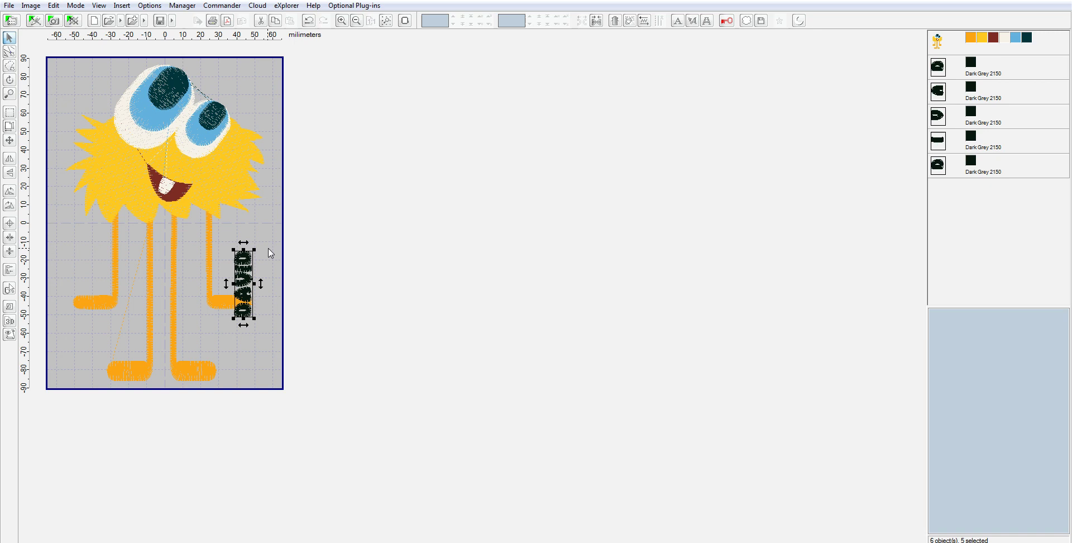
Enlarge the vertical lettering proportionally to about 95 mm tall and place it under the monster's body, over the outer right leg's foot
drag(258, 246, 303, 144)
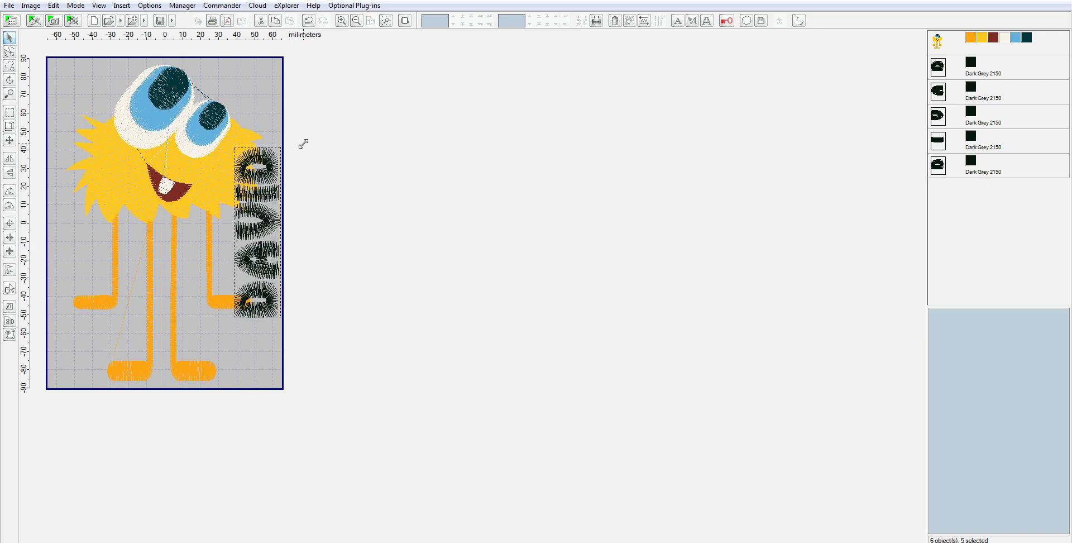
drag(261, 242, 254, 306)
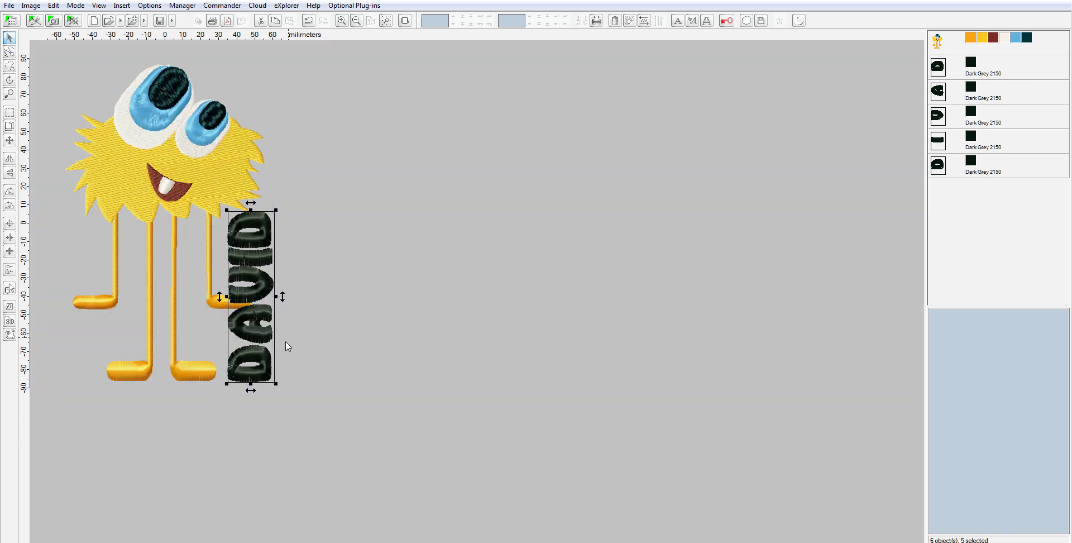
Examine the stitching of the enlarged lettering up close against the monster in the 3D view
scroll(271, 261, up, 2)
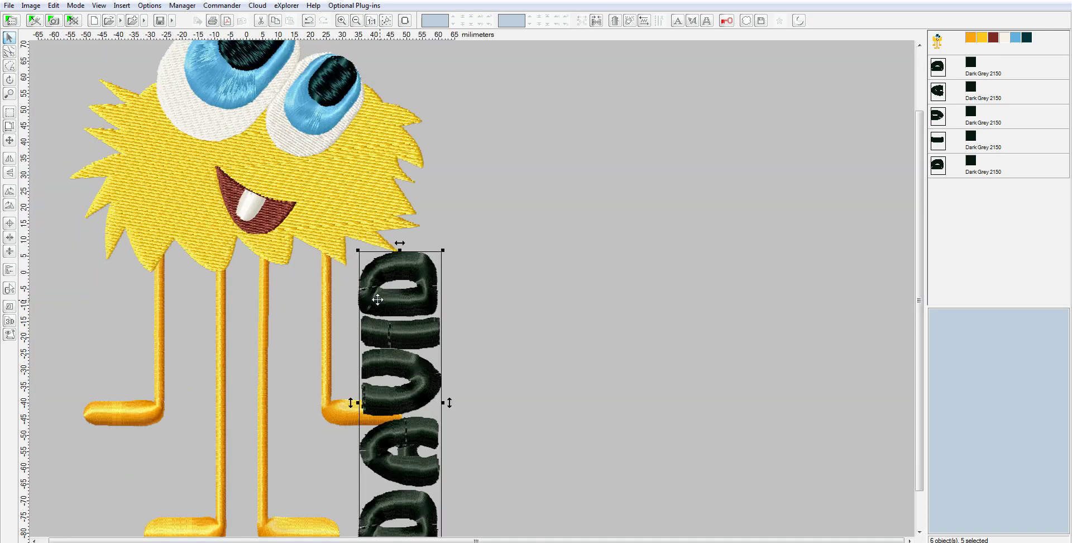
scroll(558, 285, up, 1)
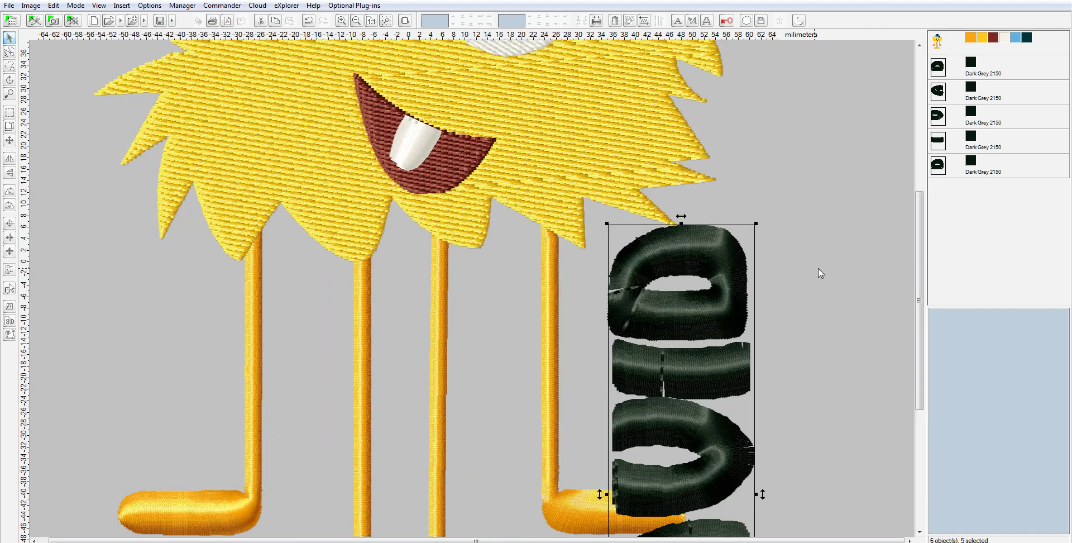
scroll(453, 283, down, 2)
scroll(575, 302, up, 3)
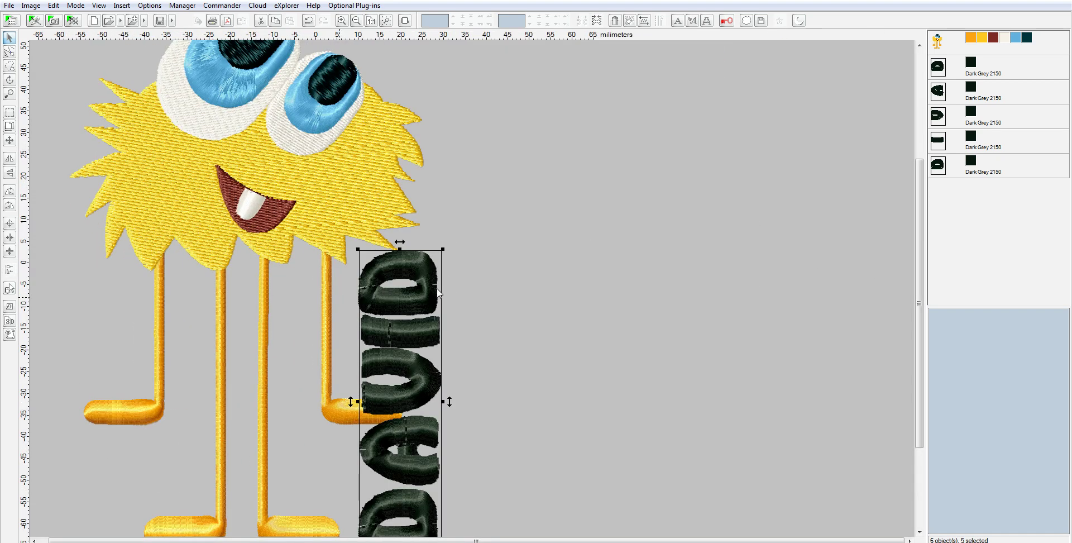
scroll(575, 302, up, 1)
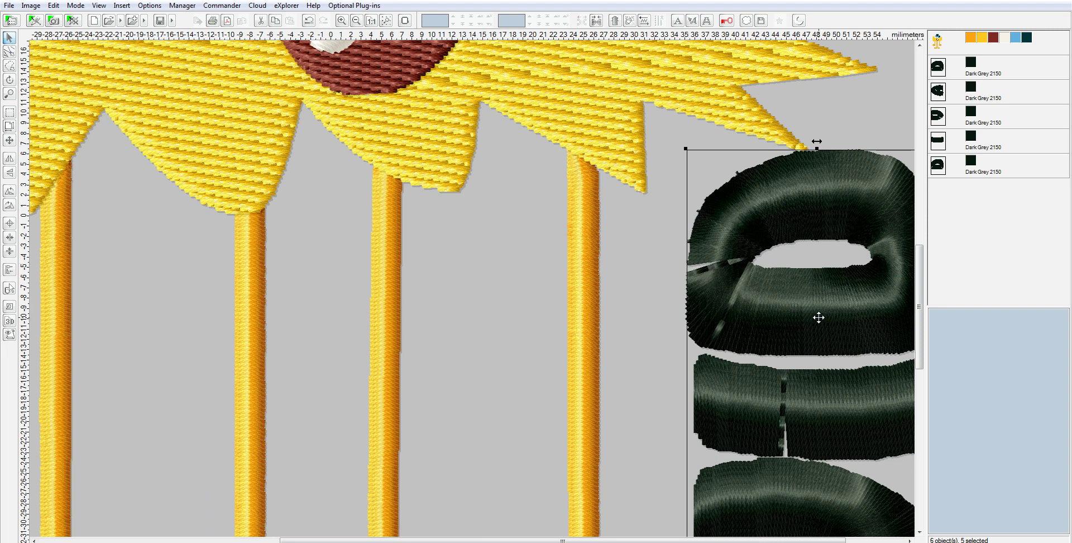
scroll(819, 314, down, 2)
scroll(791, 316, down, 2)
scroll(207, 315, down, 2)
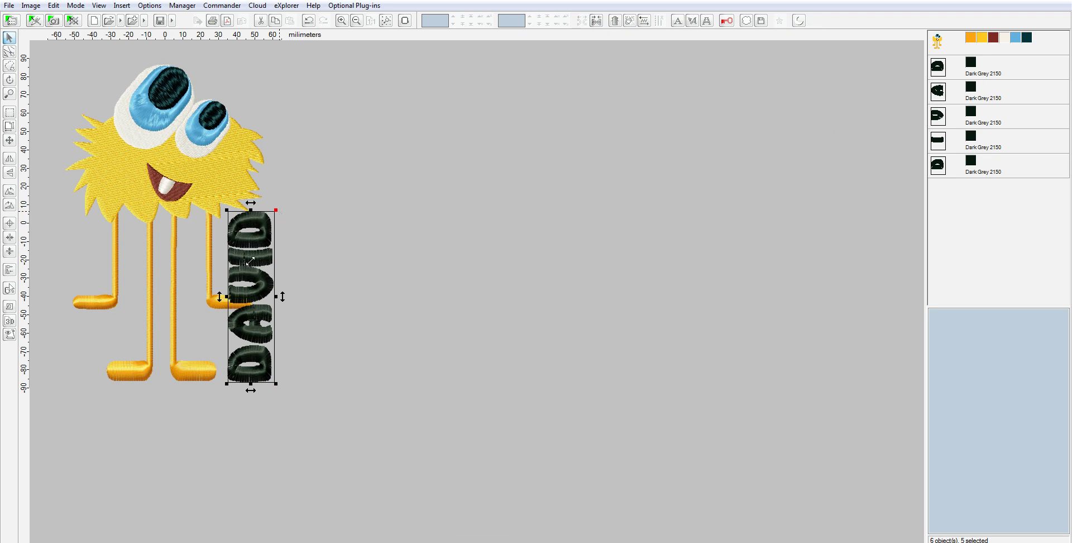
Delete only the first letter of the name, leaving the other lettering objects in place
click(947, 71)
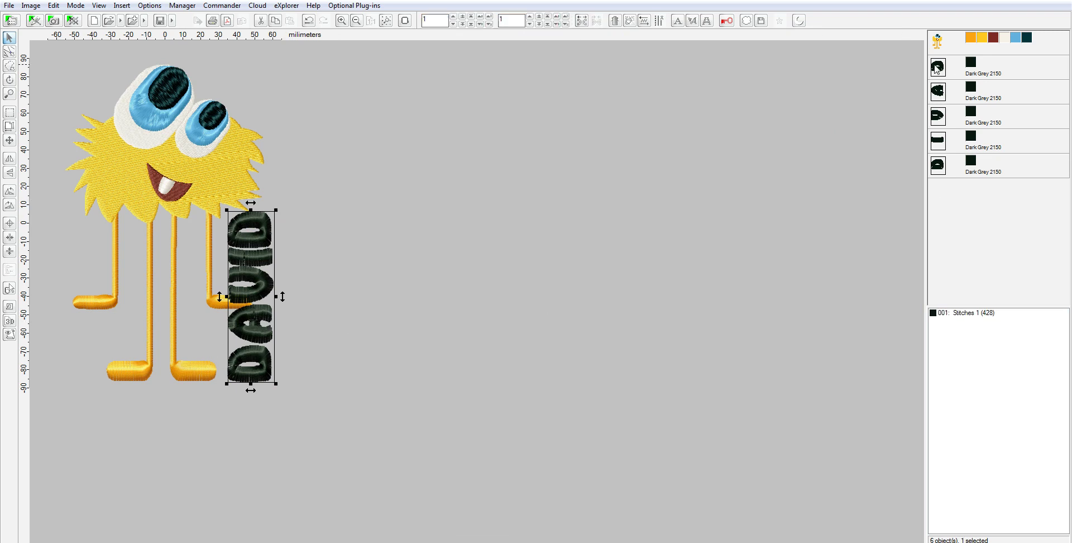
right_click(948, 65)
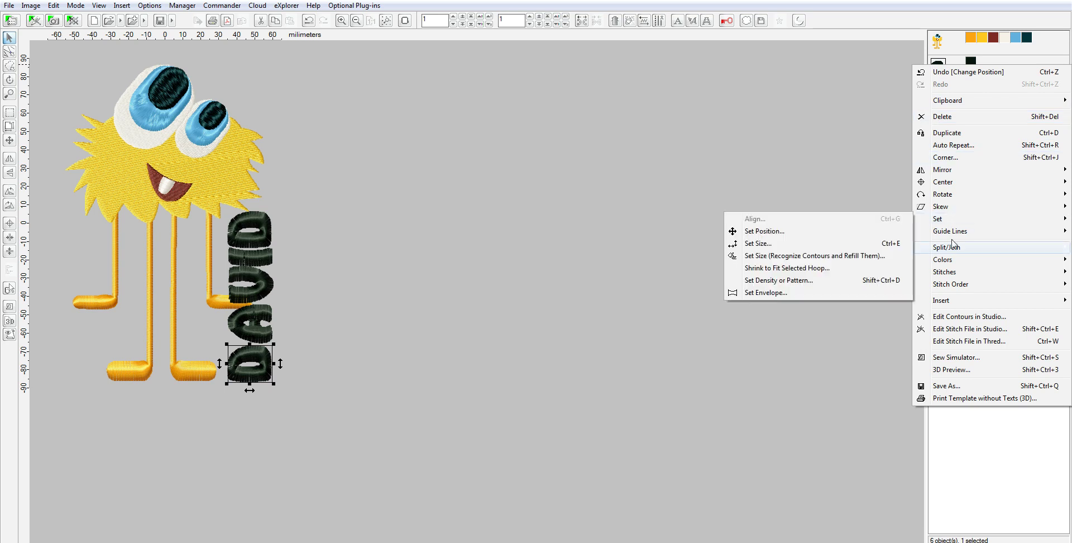
mouse_move(954, 236)
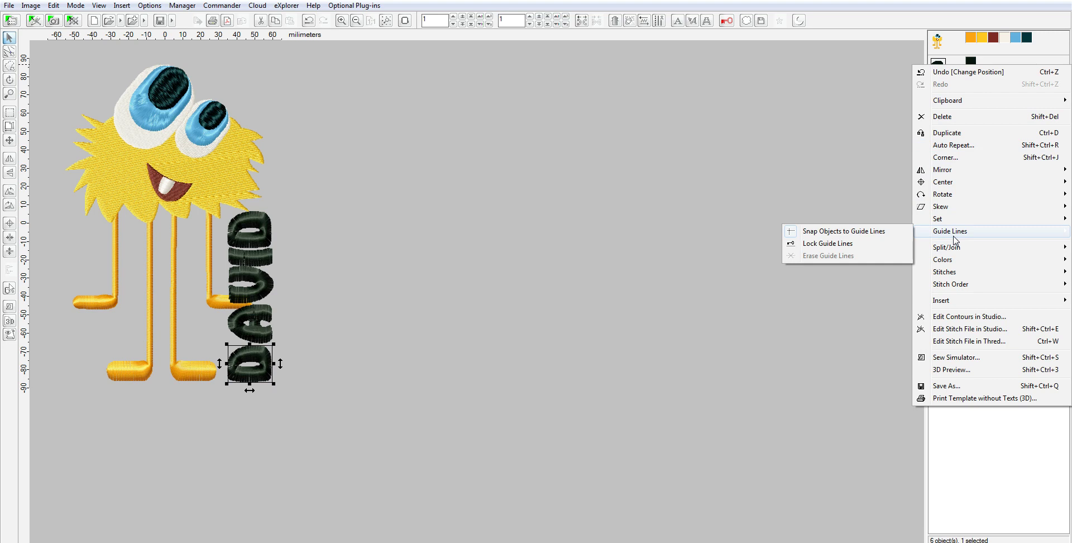
mouse_move(981, 219)
mouse_move(915, 194)
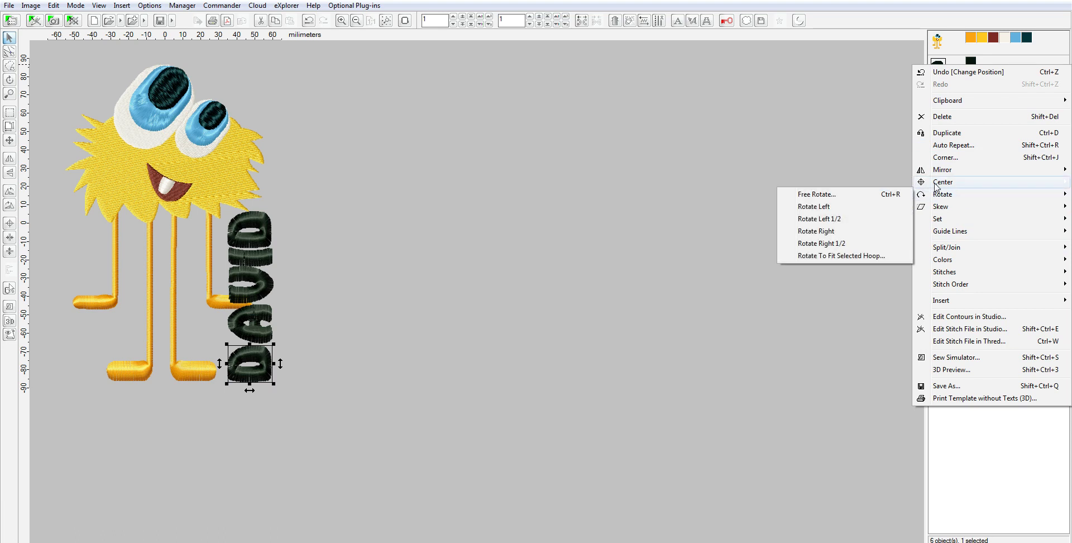
mouse_move(956, 170)
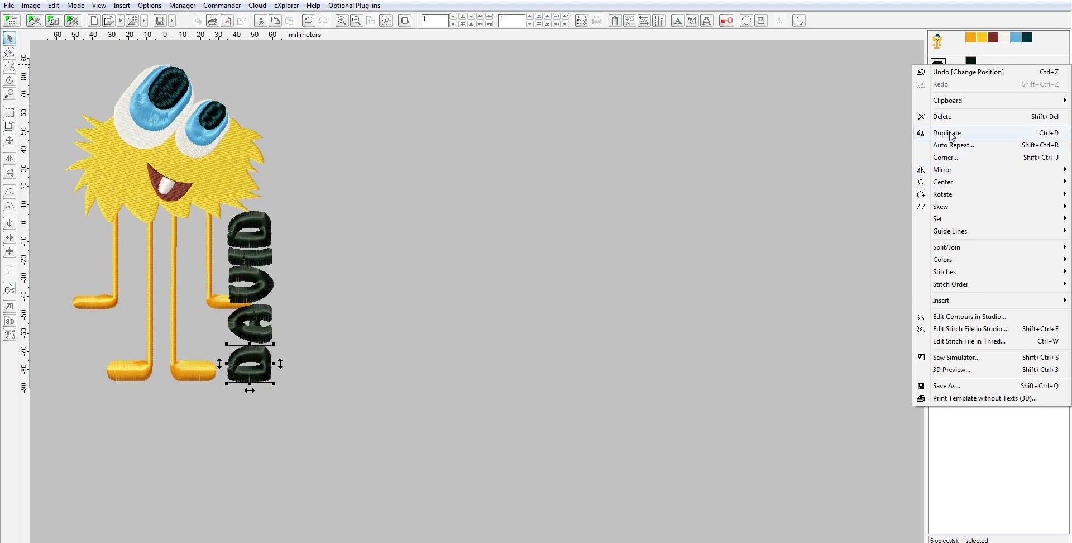
click(943, 117)
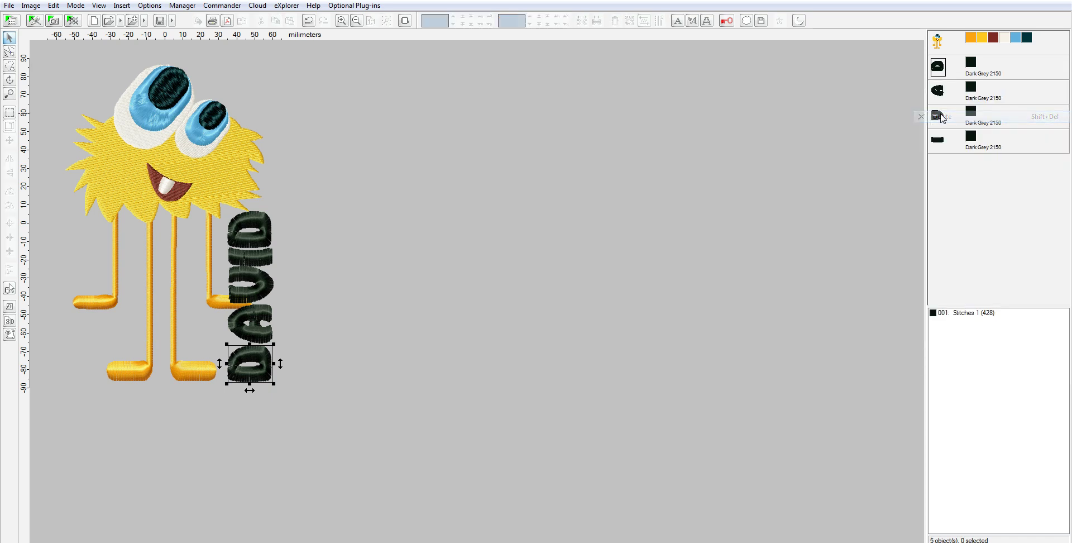
Load the TTE-Spooky\pes folder as a ready-made alphabet, inspect its capital P, and close the dialog without inserting anything
click(122, 6)
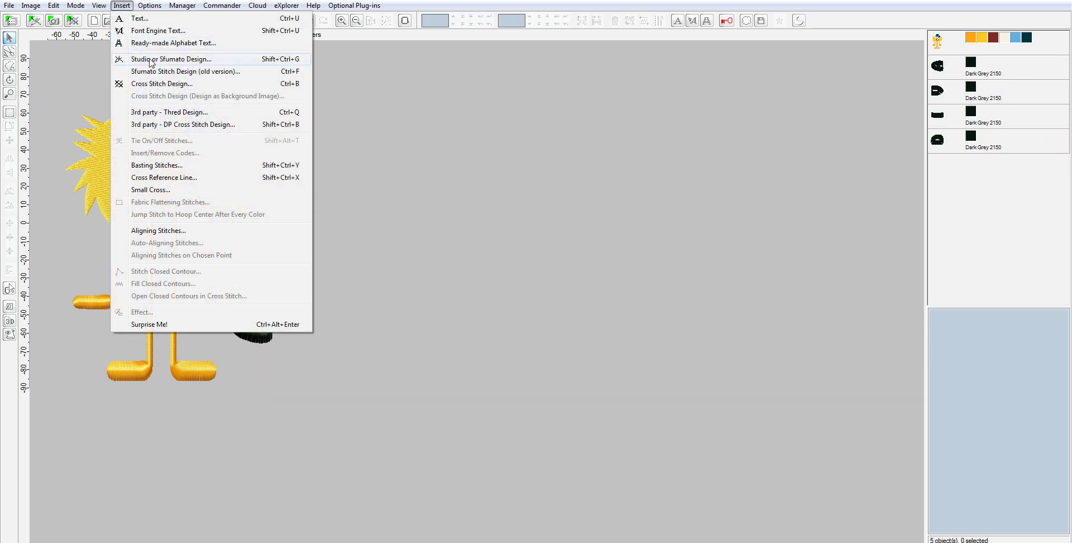
click(158, 44)
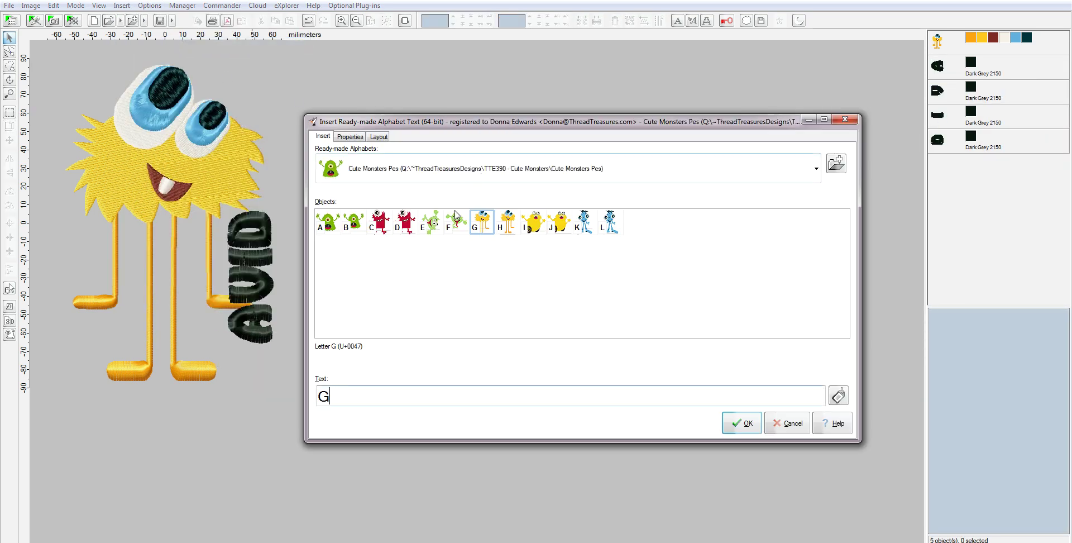
click(836, 163)
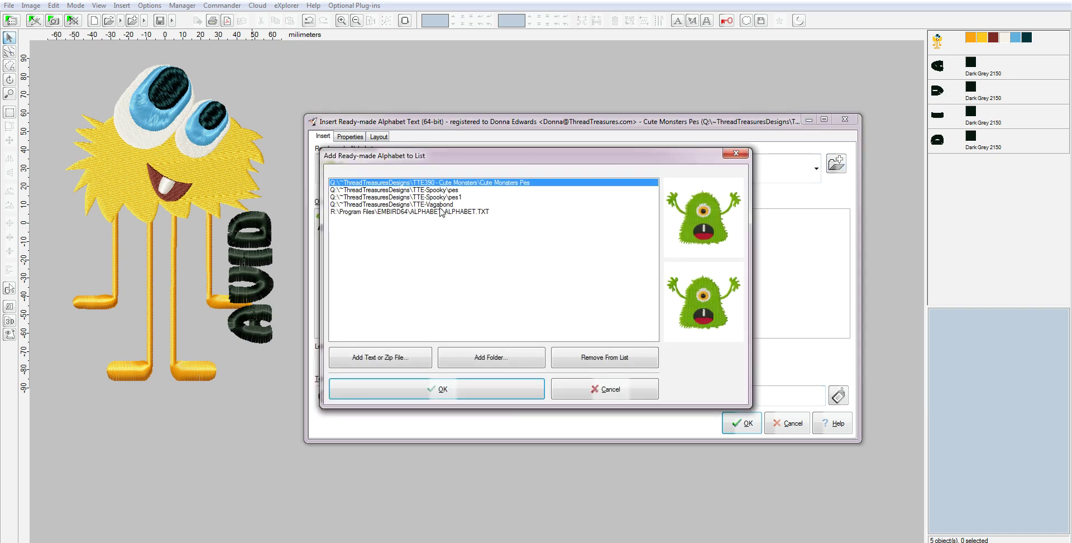
click(444, 190)
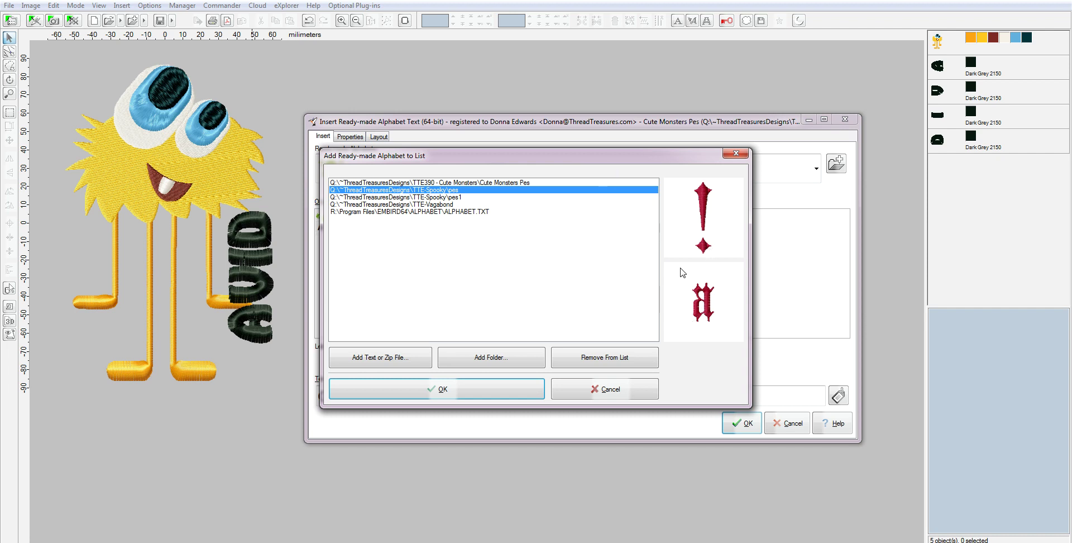
click(452, 391)
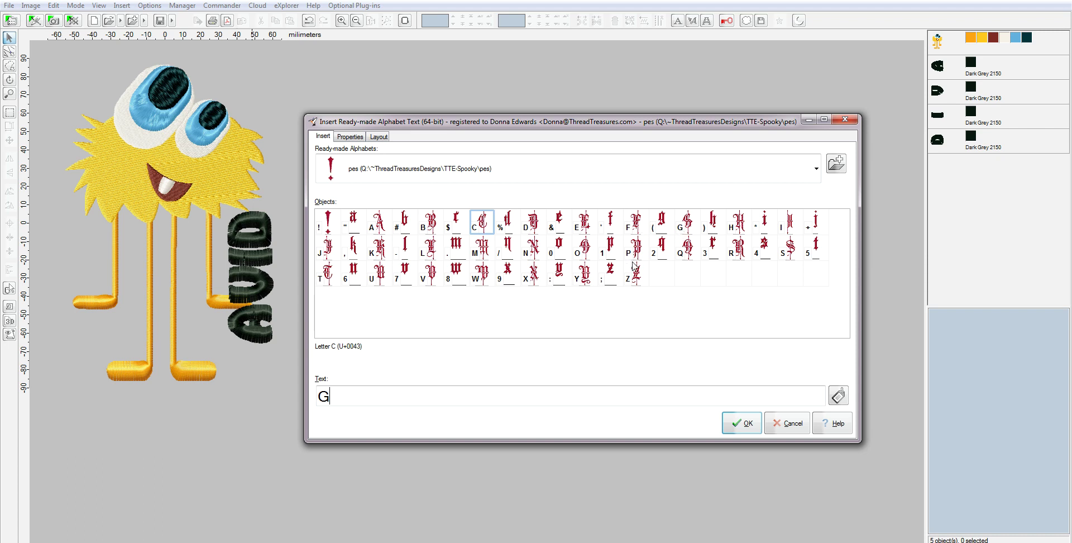
click(635, 260)
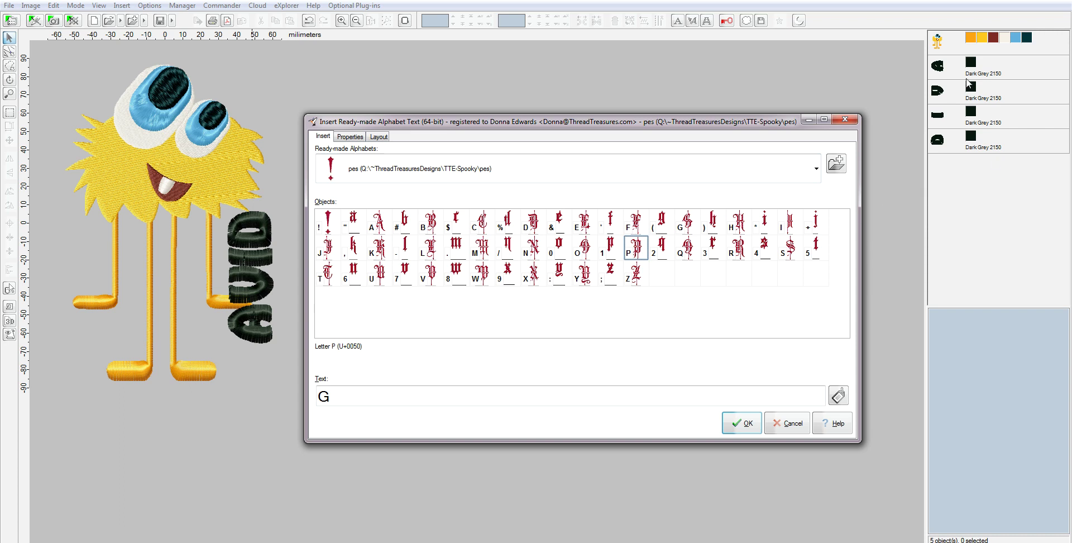
click(785, 433)
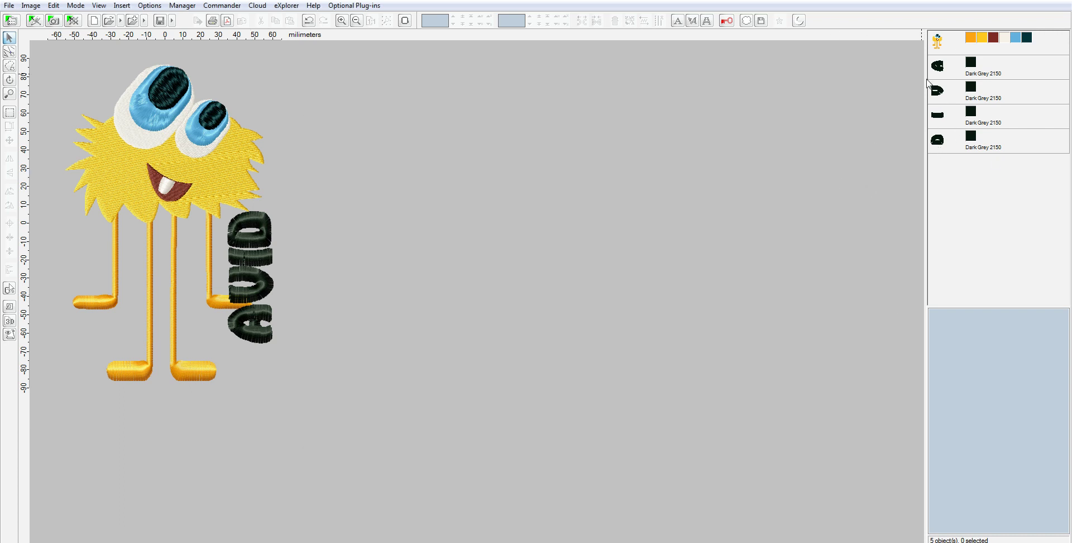
Delete the four remaining dark grey letters, keeping the yellow monster
click(939, 70)
shift+click(940, 140)
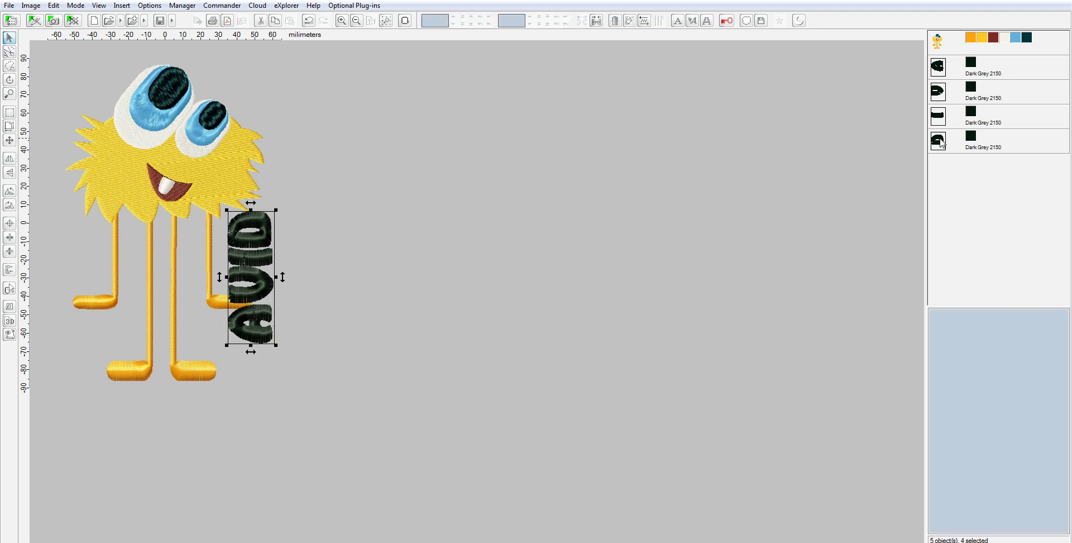
right_click(941, 141)
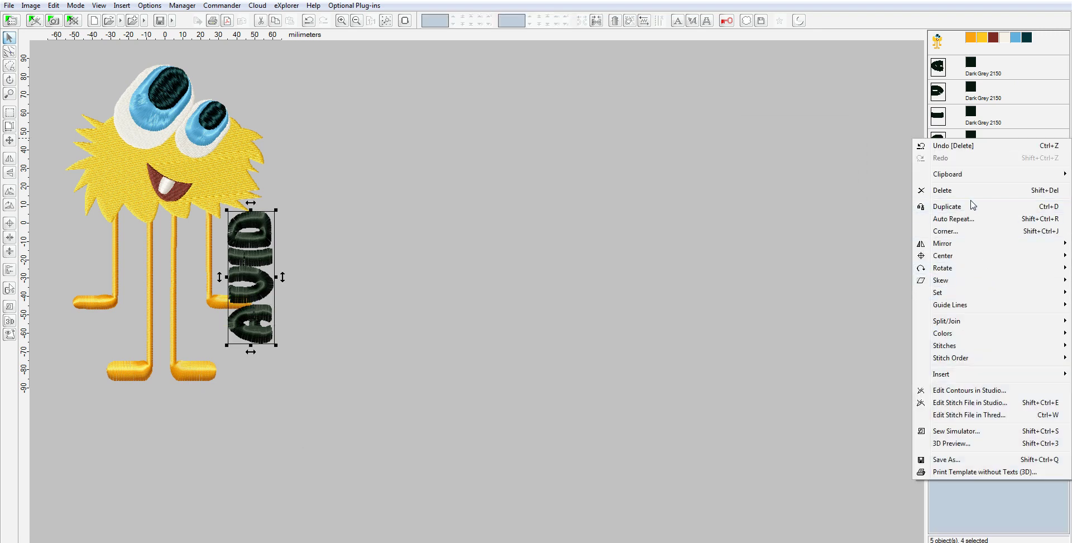
click(966, 196)
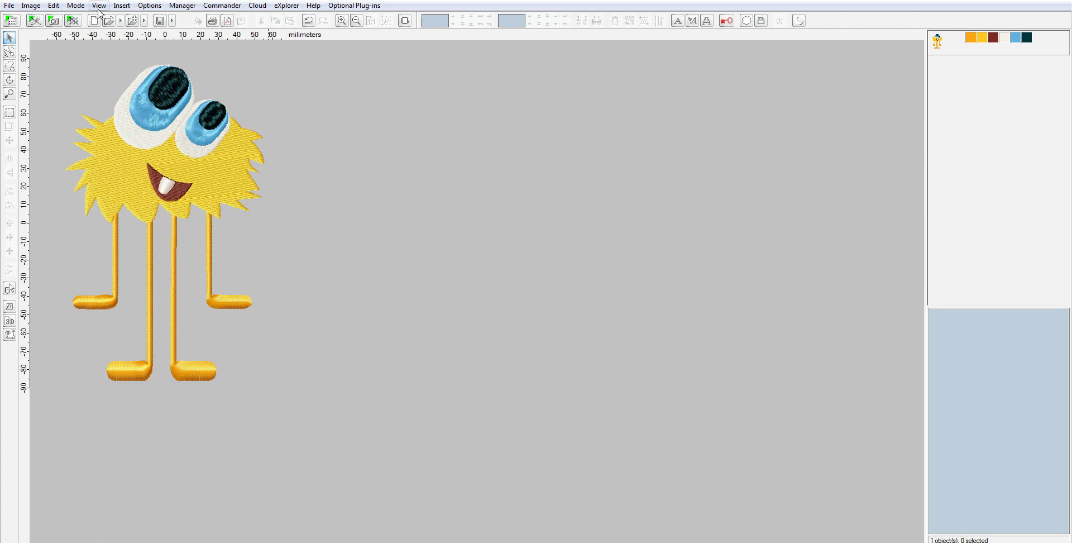
Compare the Cute Monsters Pes and ALPHABET ready-made alphabets for inserting text, returning to Cute Monsters Pes
click(121, 6)
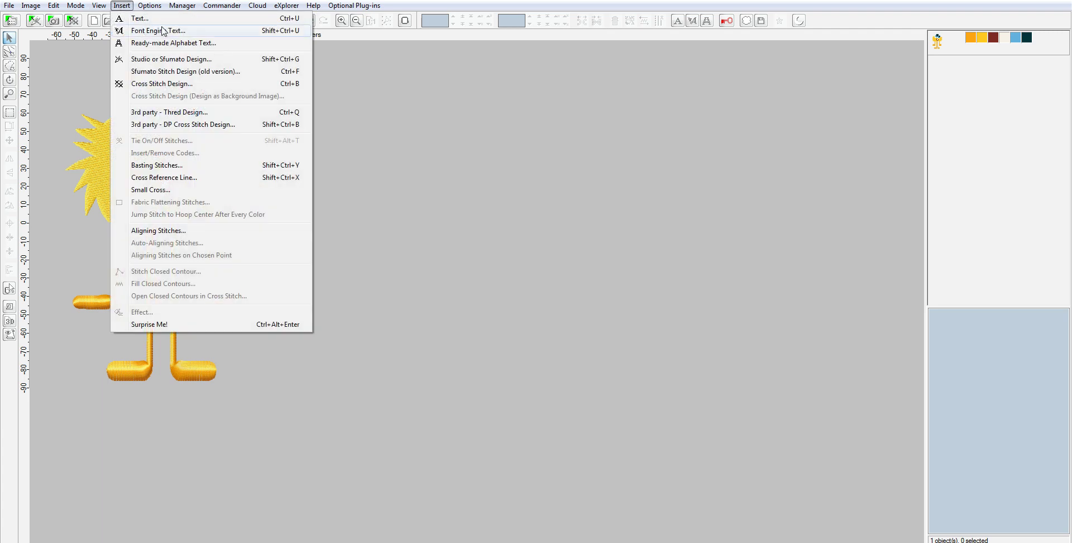
click(174, 43)
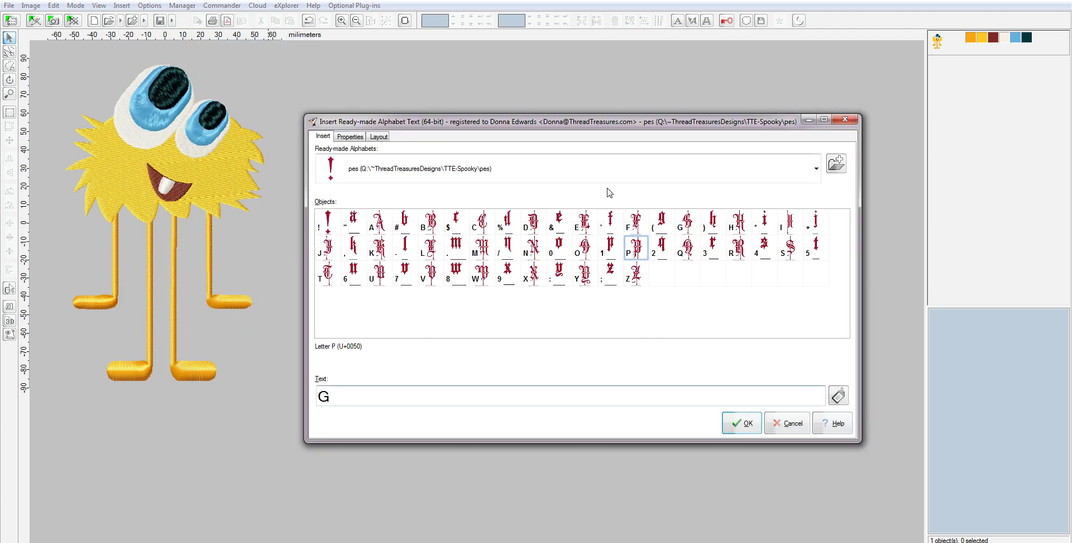
click(715, 170)
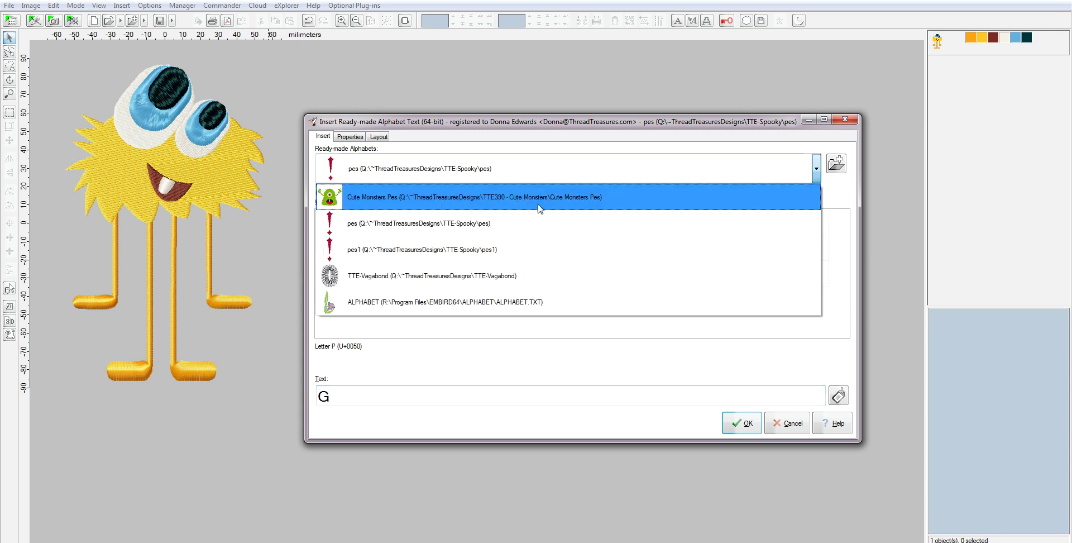
click(581, 196)
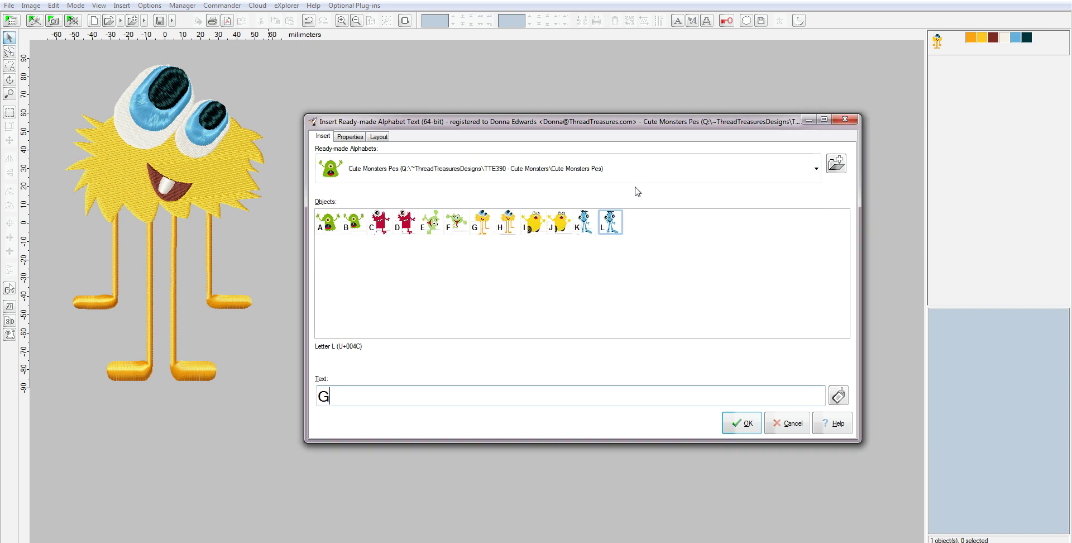
click(670, 170)
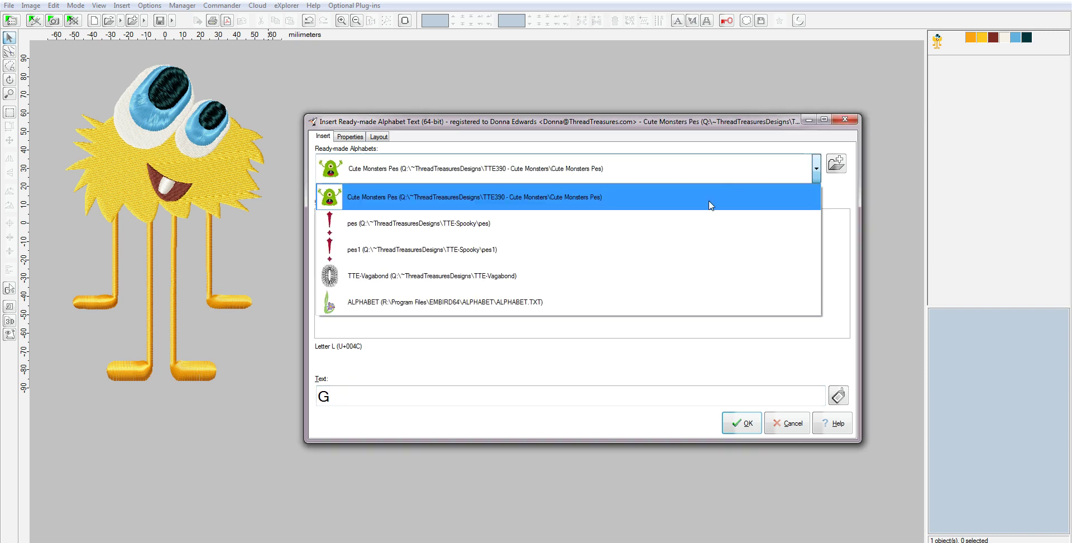
click(666, 301)
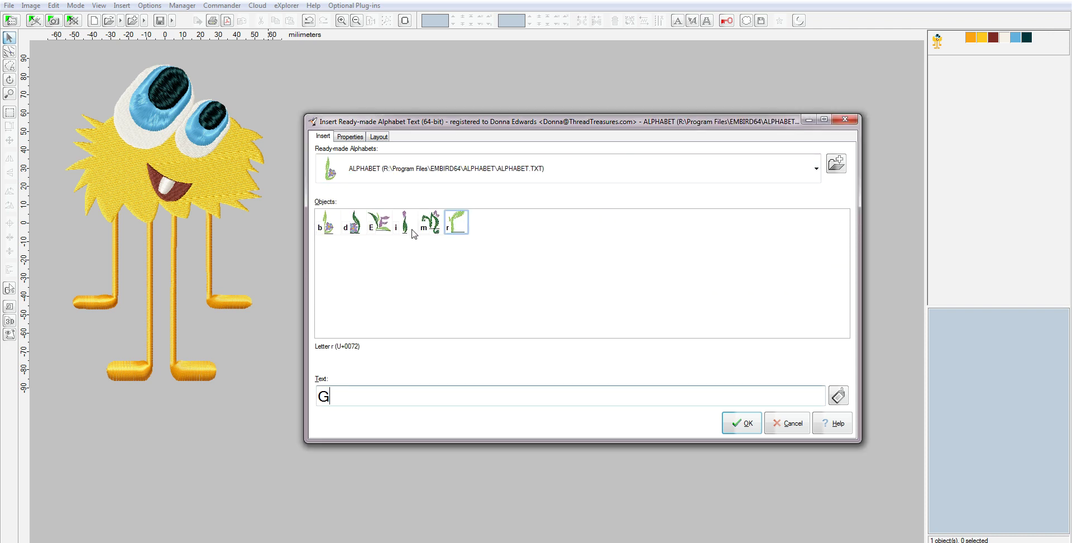
click(817, 169)
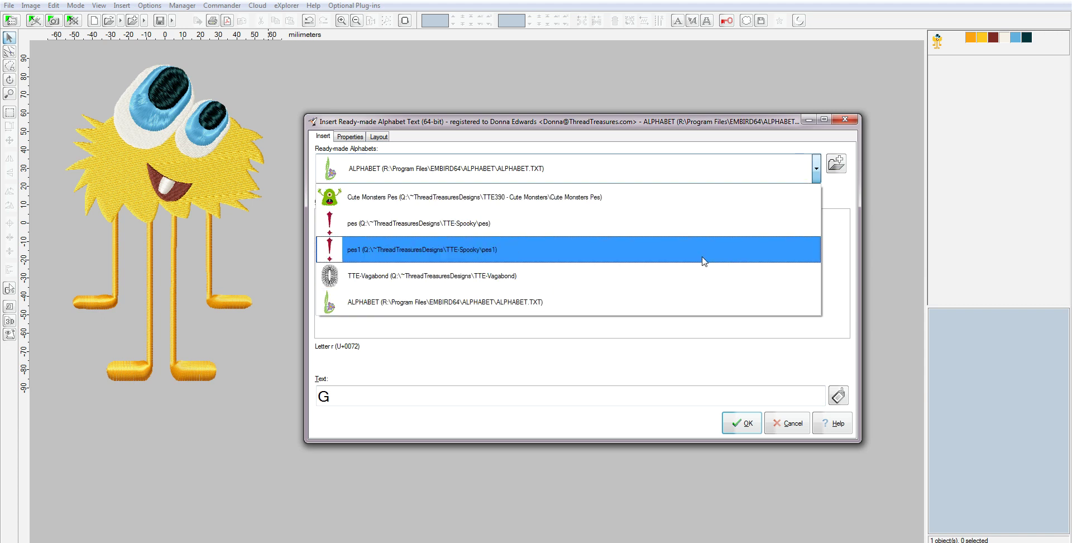
click(708, 206)
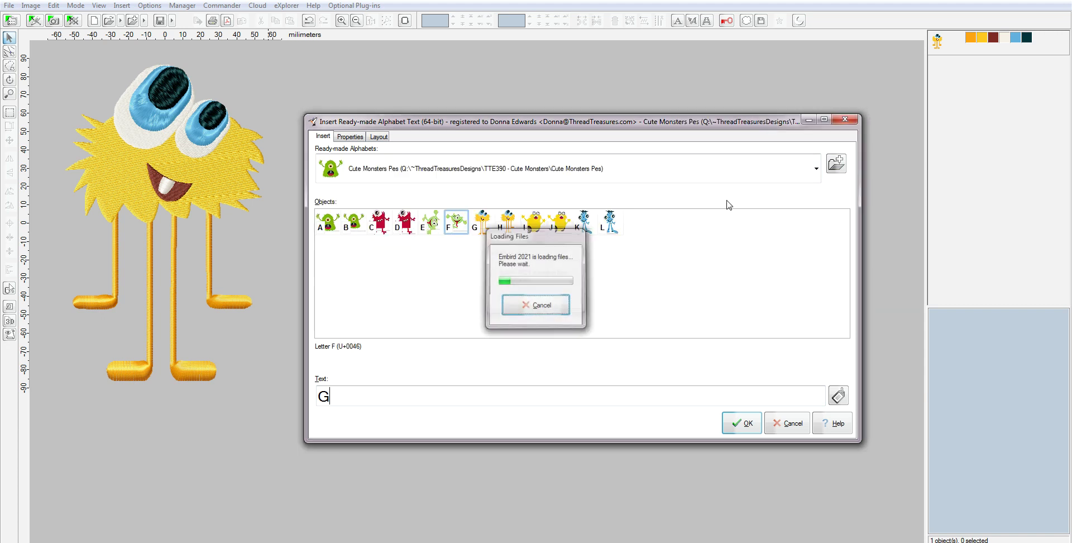